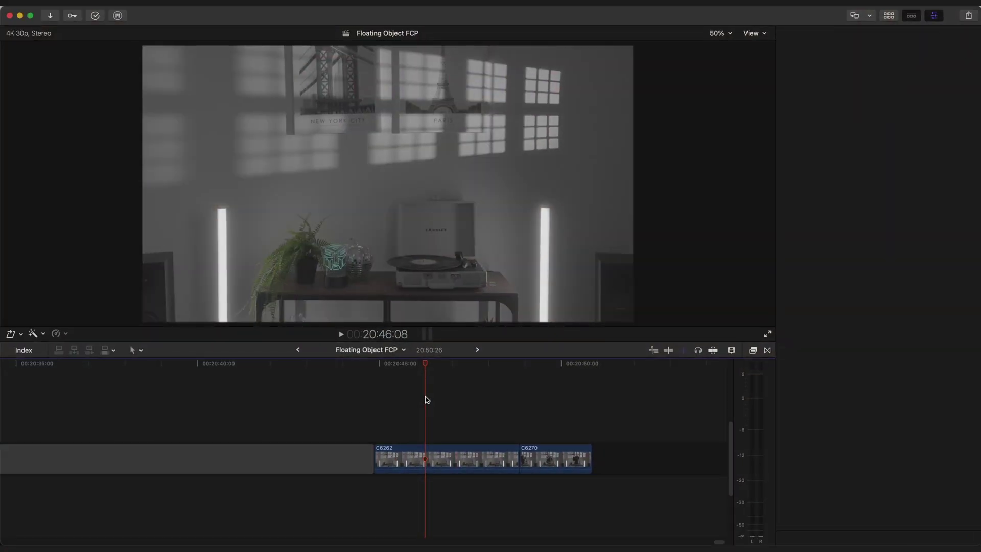
# - Retime clip C6270 to Slow 50%, doubling its length, and preview the result
pyautogui.press('space')
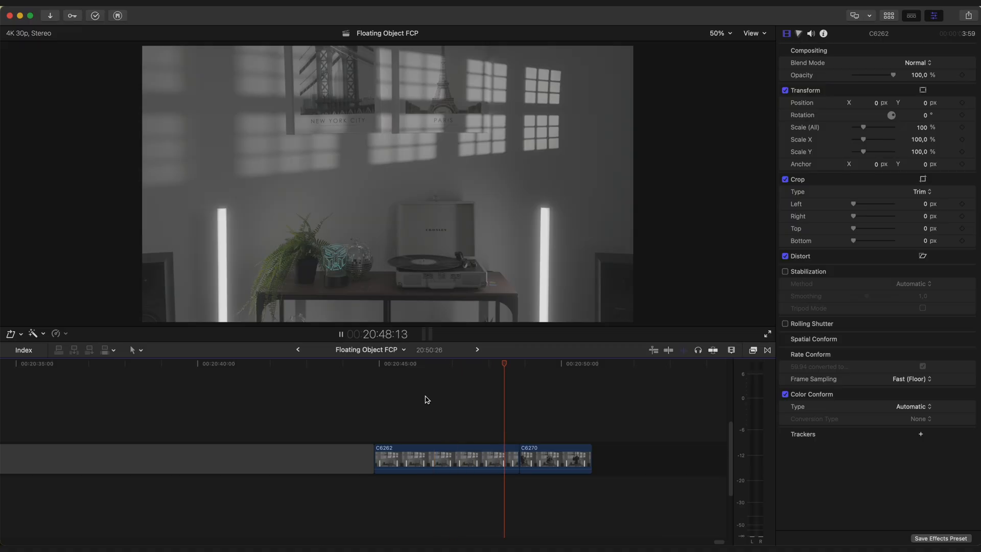
pyautogui.press('space')
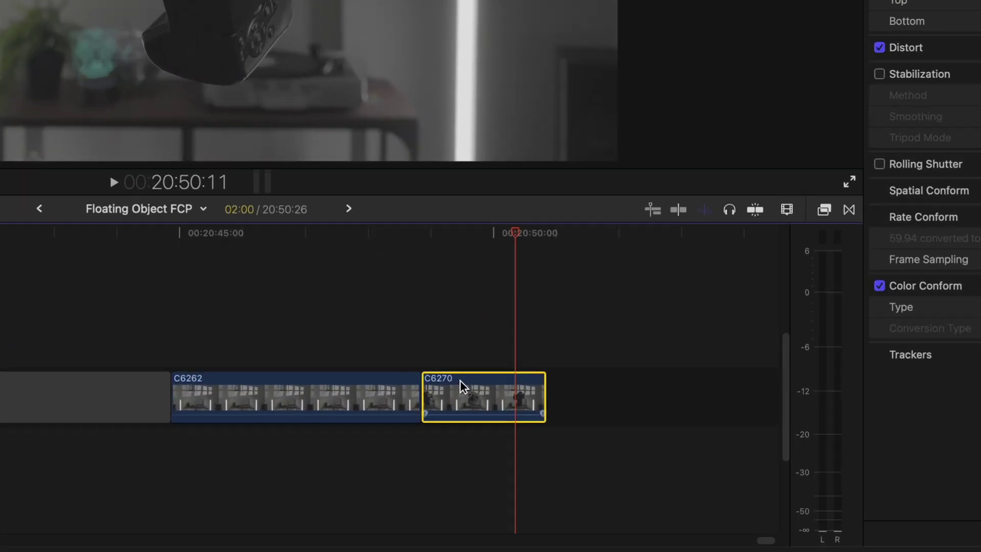
pyautogui.press('cmd+r')
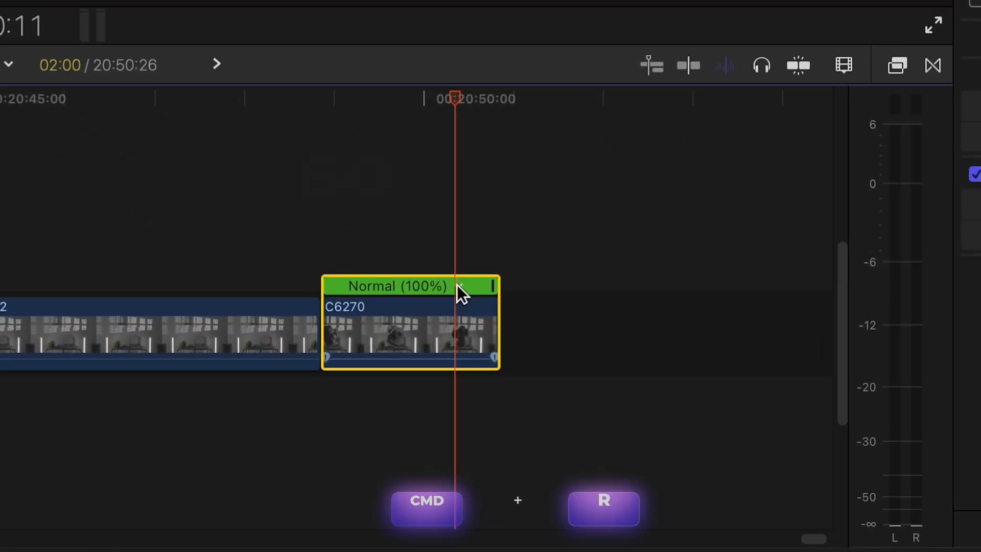
pyautogui.click(459, 286)
pyautogui.click(677, 314)
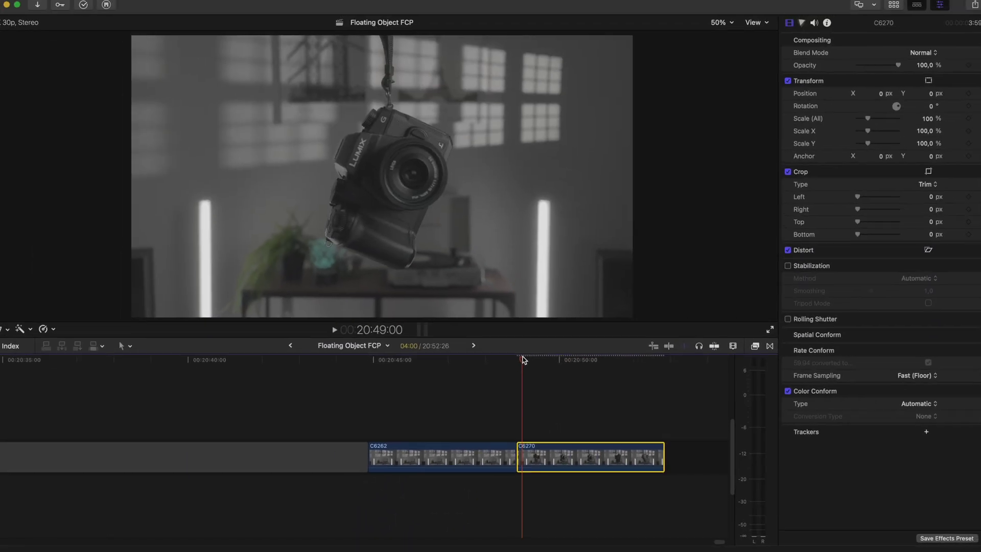
pyautogui.click(527, 362)
pyautogui.press('space')
pyautogui.press('space')
# - Apply Magnetic Mask to C6270 covering the camera plus its strap, then analyze the track
pyautogui.press('super+5')
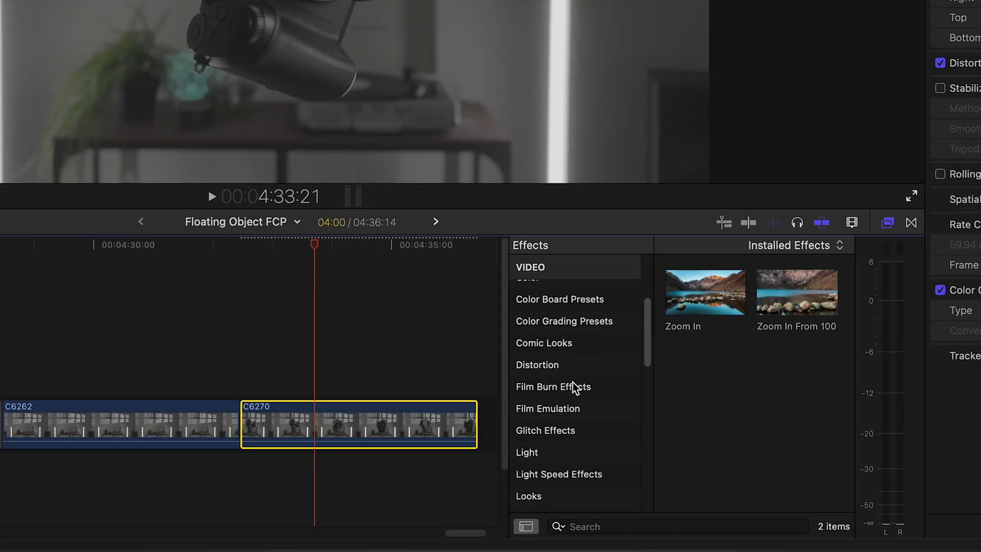
pyautogui.scroll(-3, 573, 383)
pyautogui.click(567, 445)
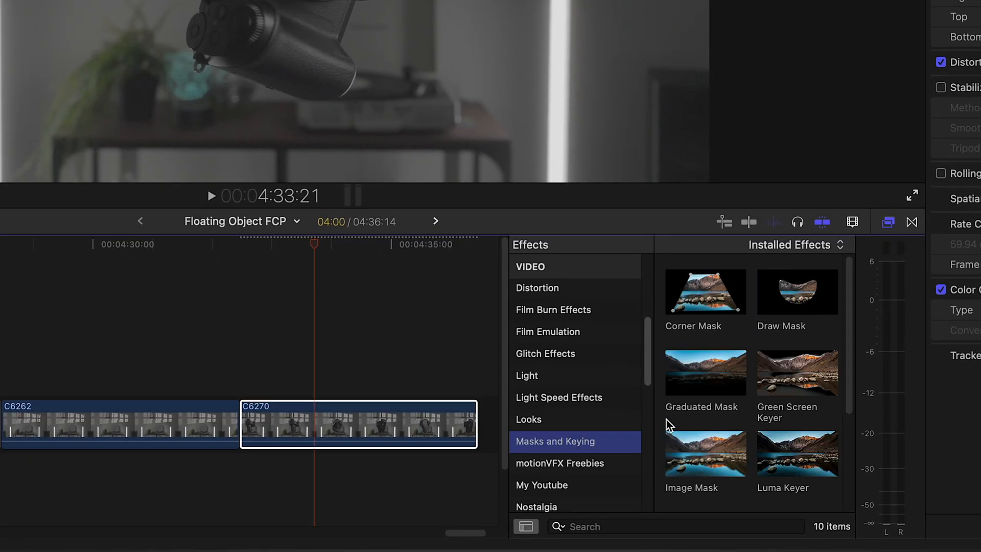
pyautogui.scroll(-1, 676, 418)
pyautogui.scroll(-2, 676, 418)
pyautogui.moveTo(707, 395); pyautogui.dragTo(378, 422)
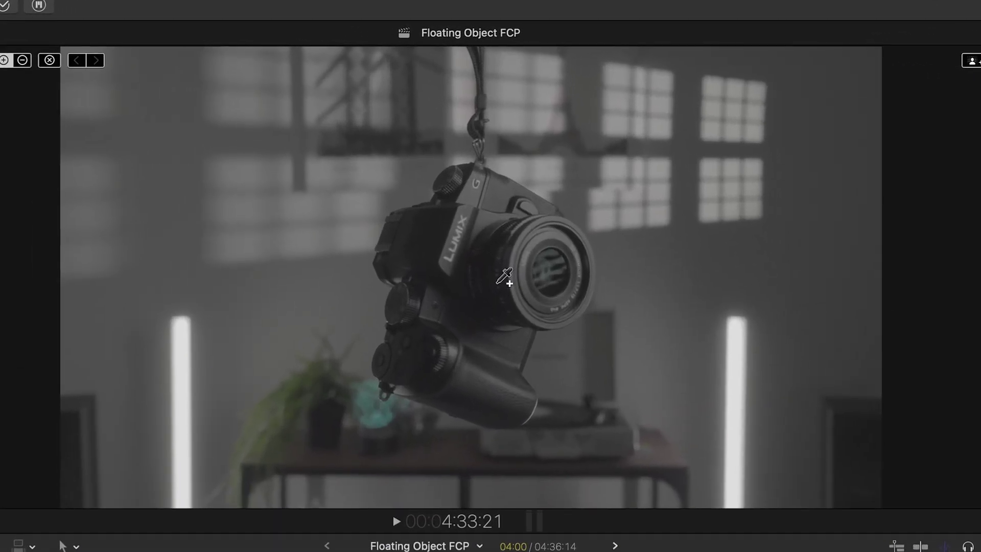
pyautogui.click(459, 243)
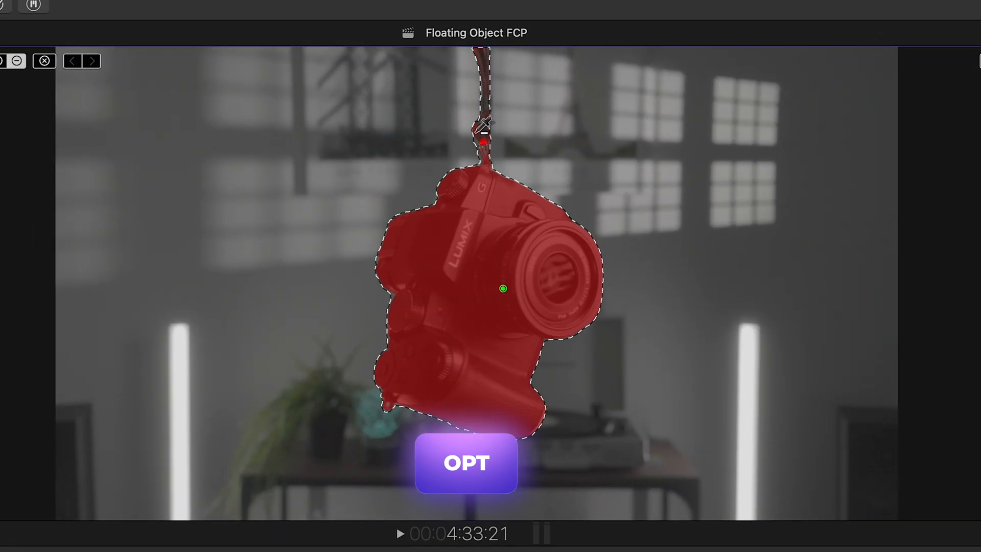
pyautogui.keyDown('alt'); pyautogui.click(488, 59); pyautogui.keyUp('alt')
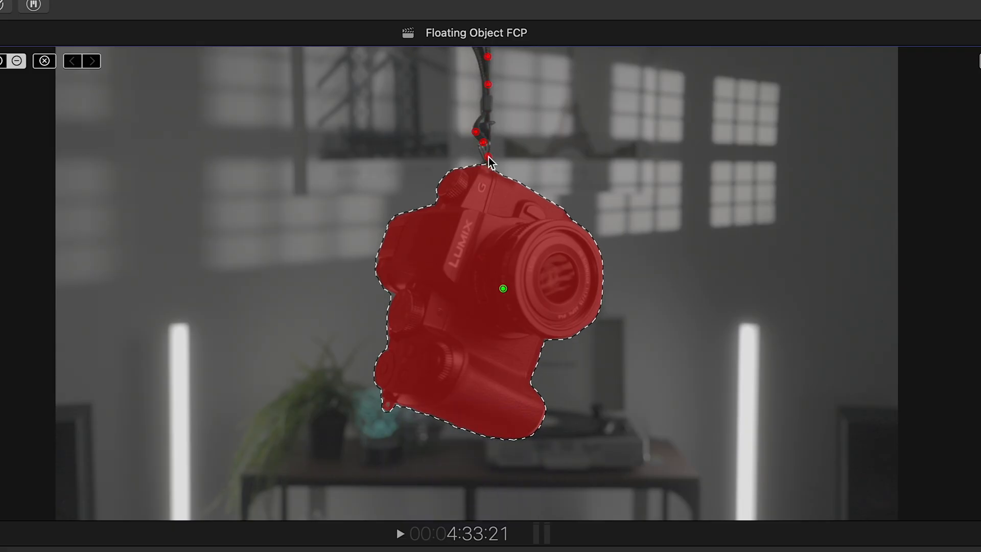
pyautogui.click(125, 82)
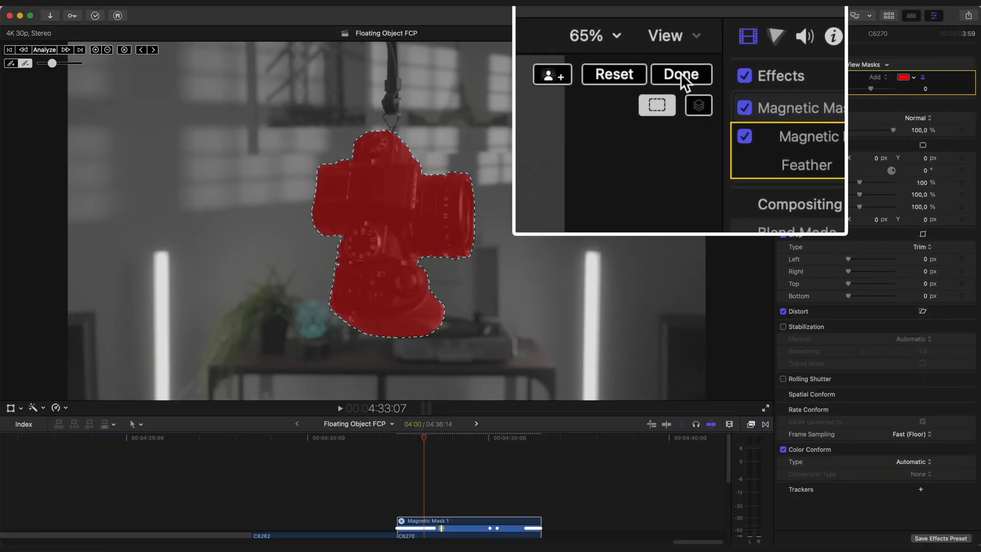
# - Finish the mask and move C6270 into a connected lane directly above room shot C6262
pyautogui.click(682, 78)
pyautogui.press('space')
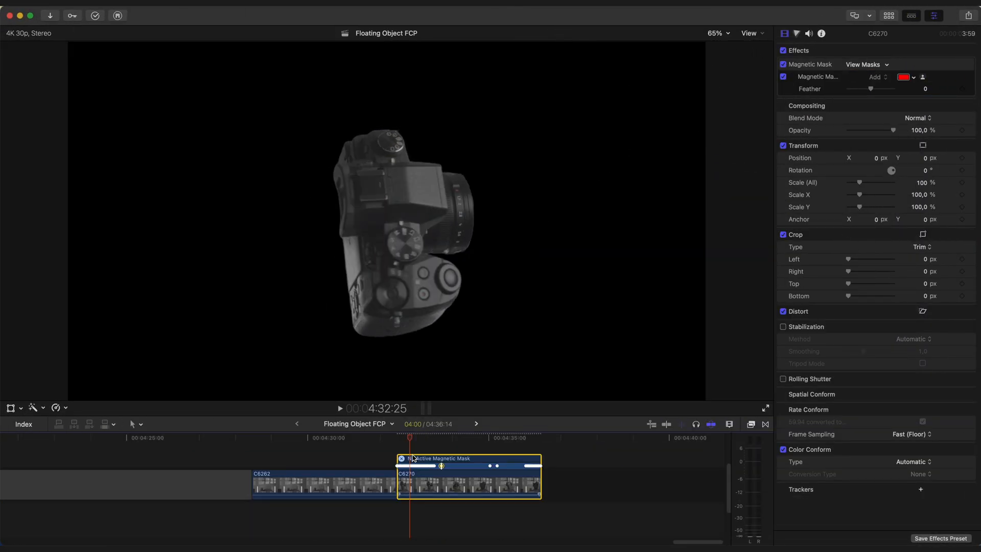
pyautogui.click(415, 465)
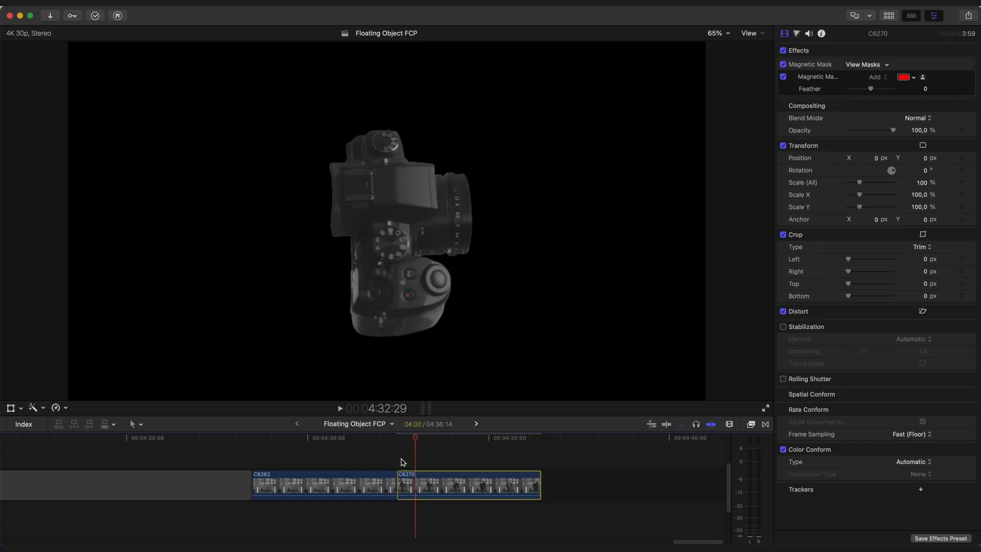
pyautogui.moveTo(420, 419); pyautogui.dragTo(420, 361)
pyautogui.moveTo(430, 463); pyautogui.dragTo(285, 427)
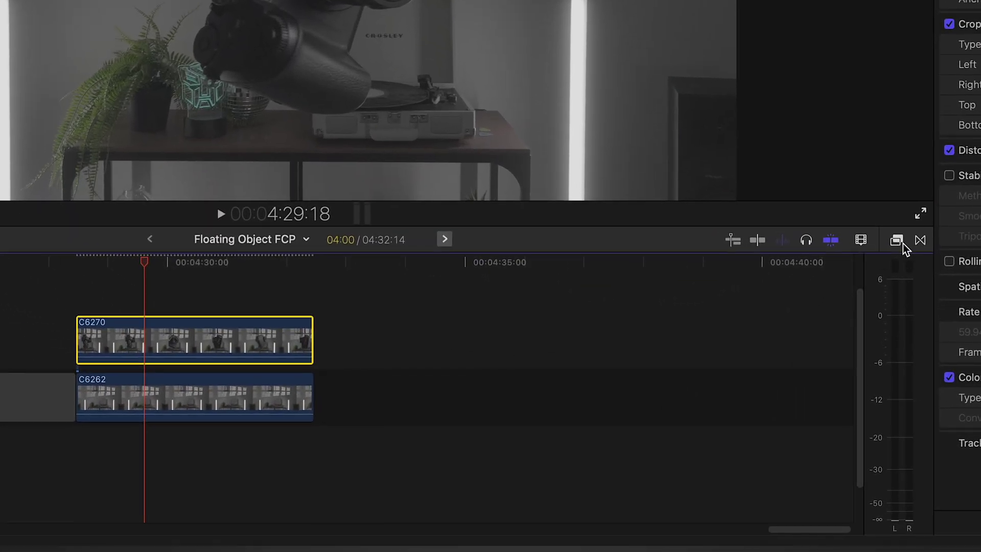
# - Apply the Zoom In effect from My Youtube to clip C6270
pyautogui.click(753, 367)
pyautogui.scroll(-2, 557, 409)
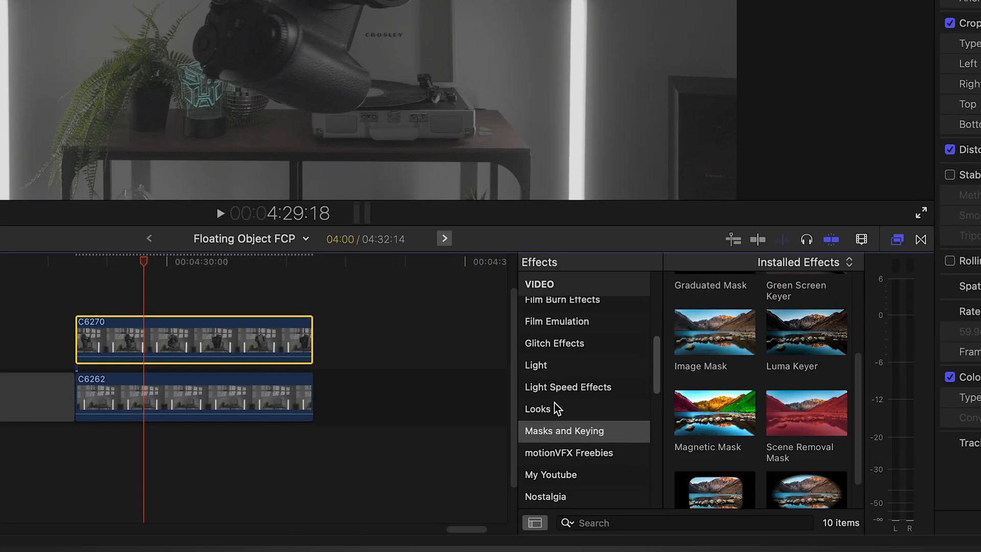
pyautogui.click(556, 469)
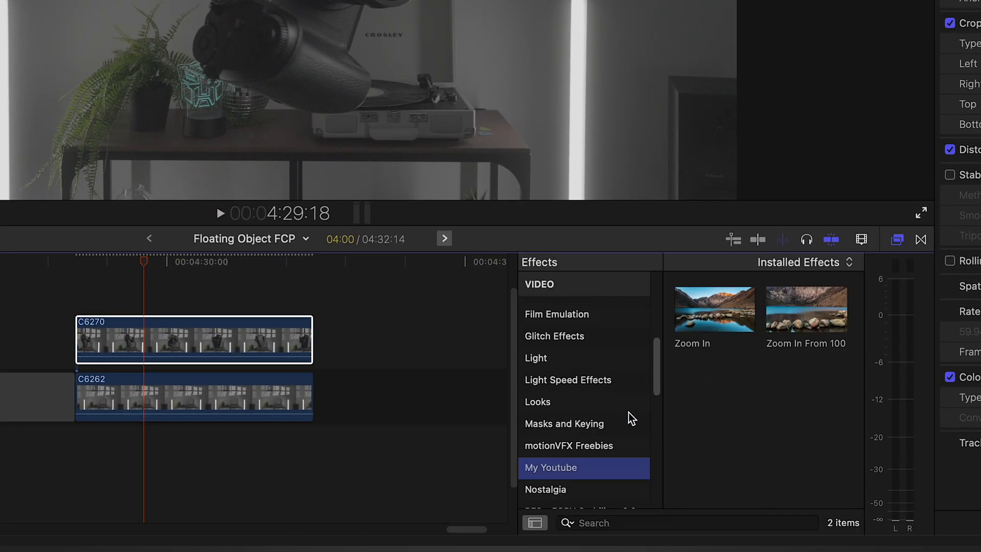
pyautogui.moveTo(714, 308); pyautogui.dragTo(155, 346)
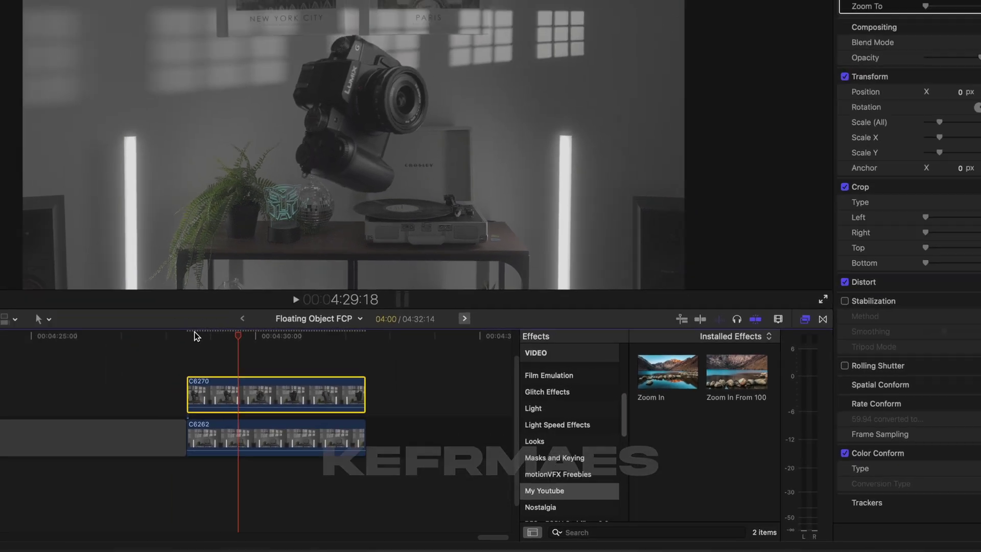
pyautogui.click(254, 379)
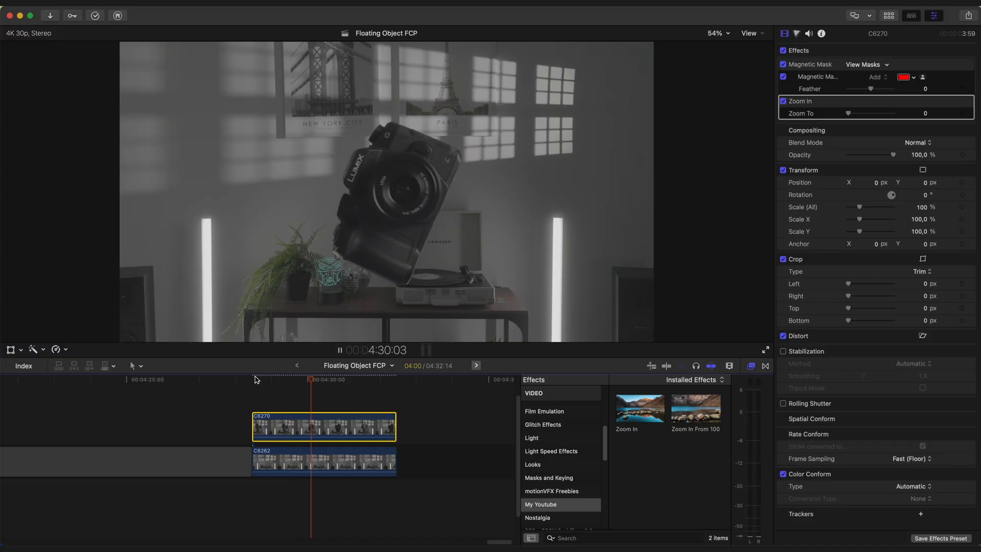
pyautogui.press('space')
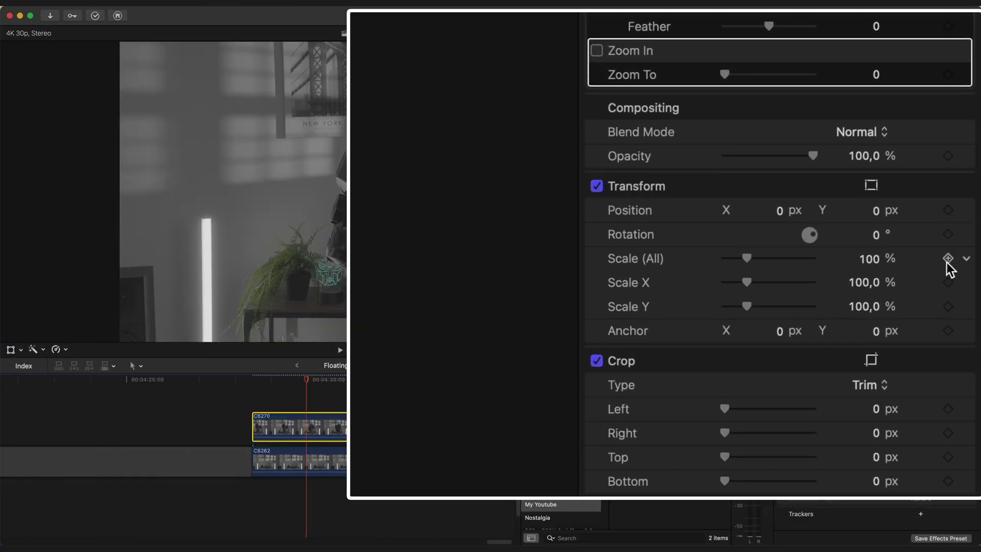
# - Keyframe C6270's Transform Scale from 0% at clip start to full size and preview the grow-in
pyautogui.click(962, 207)
pyautogui.press('Up')
pyautogui.moveTo(846, 280); pyautogui.dragTo(813, 280)
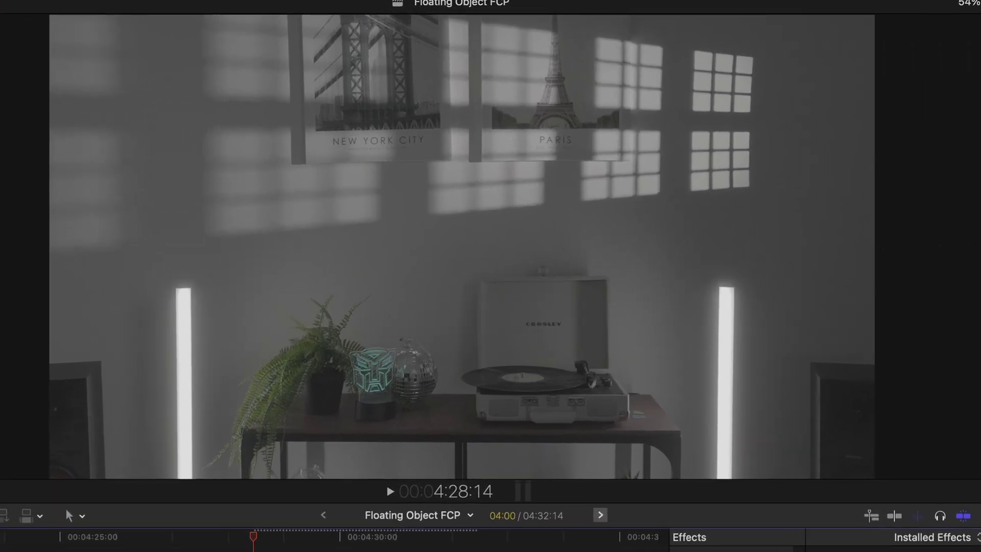
pyautogui.press('space')
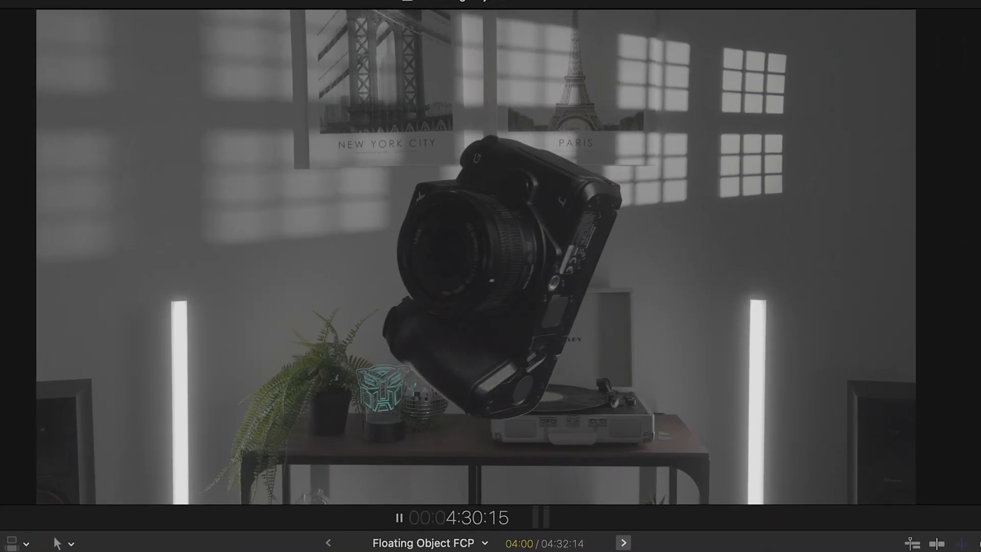
pyautogui.press('space')
pyautogui.hotkey('shift', '/')
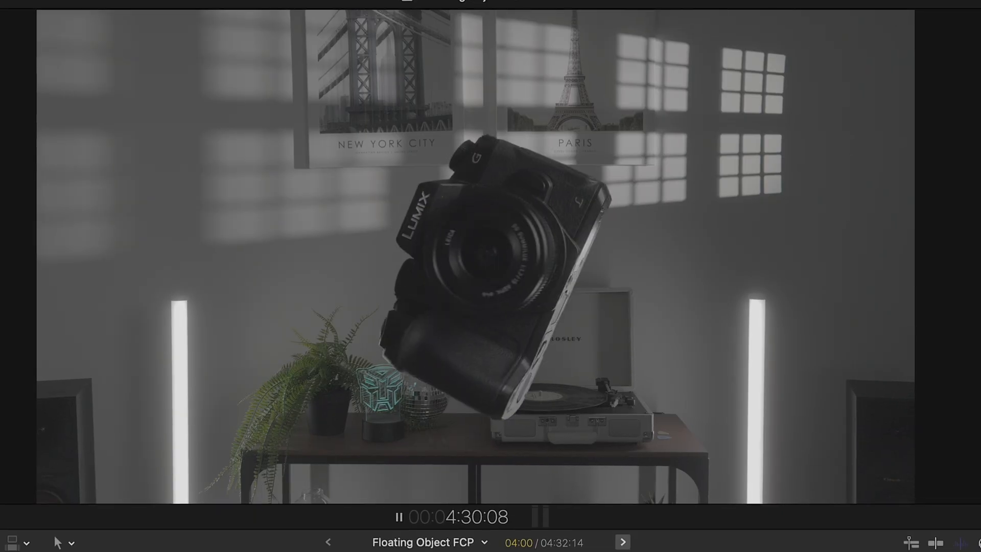
pyautogui.press('space')
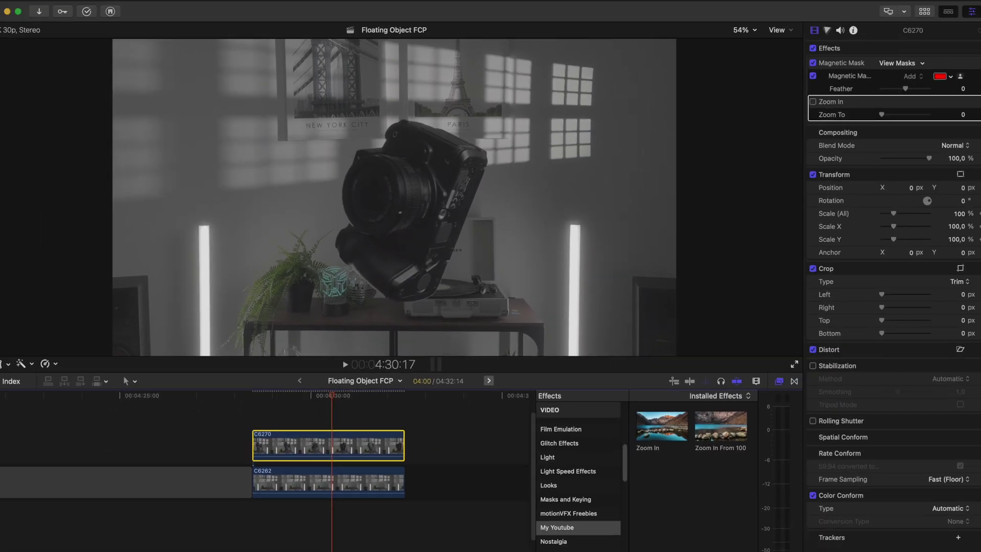
pyautogui.click(968, 178)
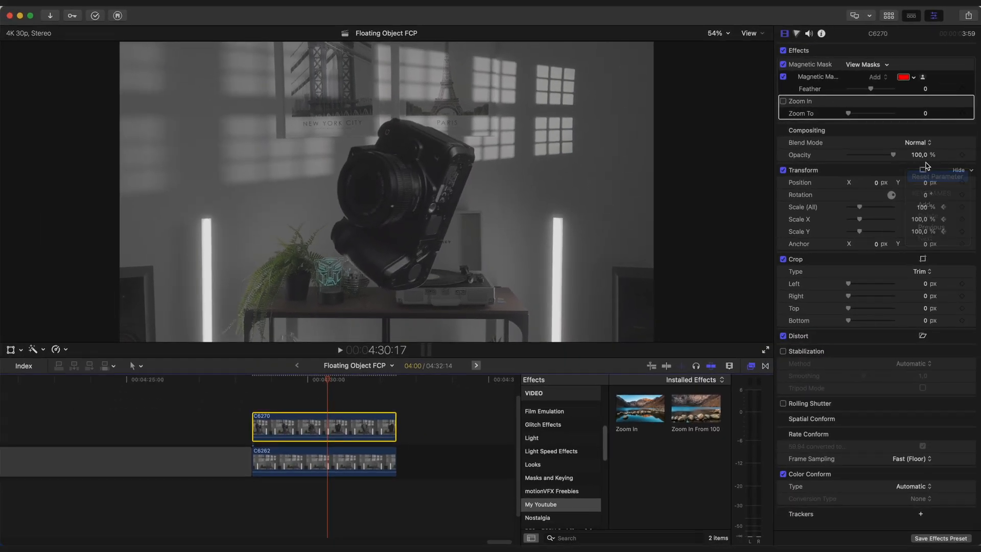
pyautogui.hotkey('shift', '/')
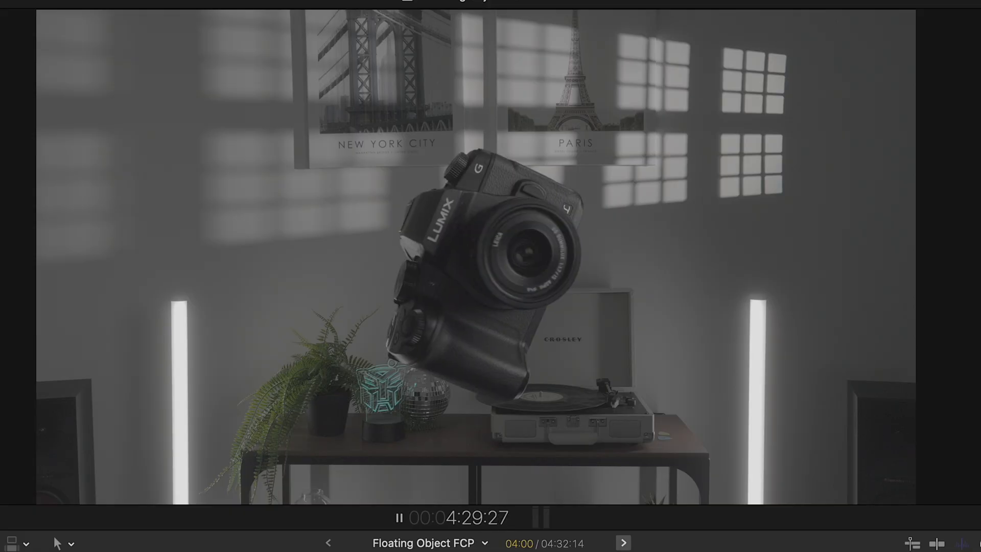
pyautogui.press('space')
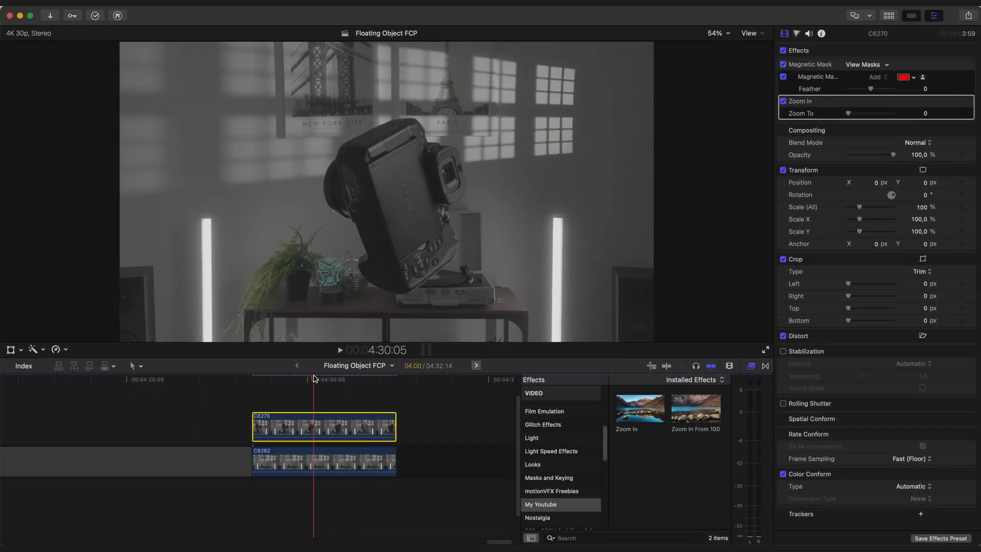
# - Apply Gaussian blur to C6270 keyframed from 50 at clip start down to 0 later
pyautogui.moveTo(312, 379); pyautogui.dragTo(307, 378)
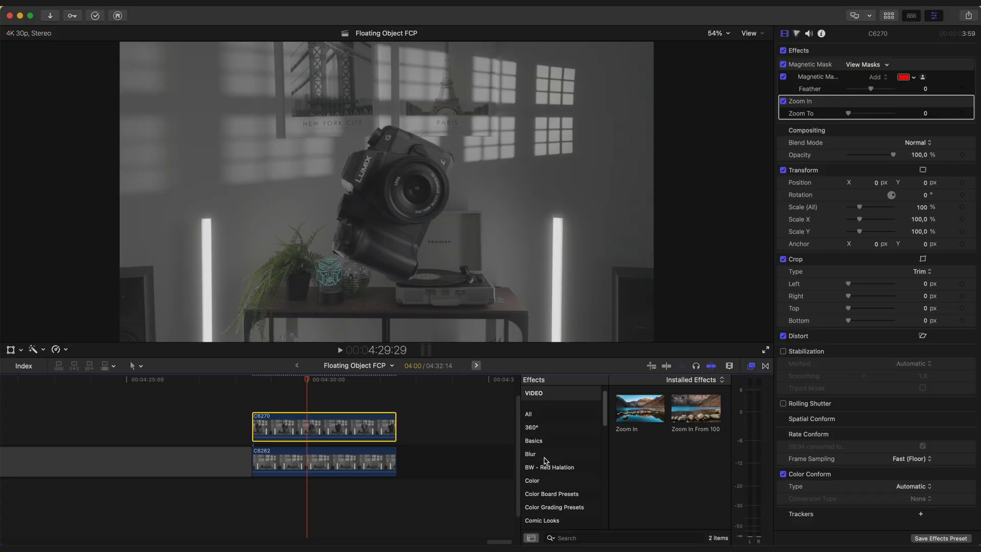
pyautogui.click(535, 458)
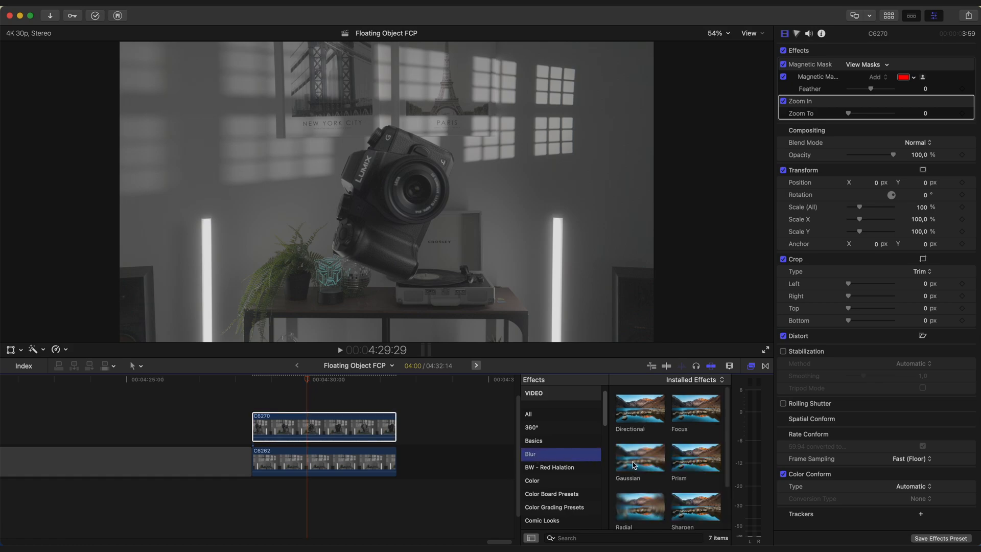
pyautogui.moveTo(368, 427); pyautogui.dragTo(368, 427)
pyautogui.press('super+5')
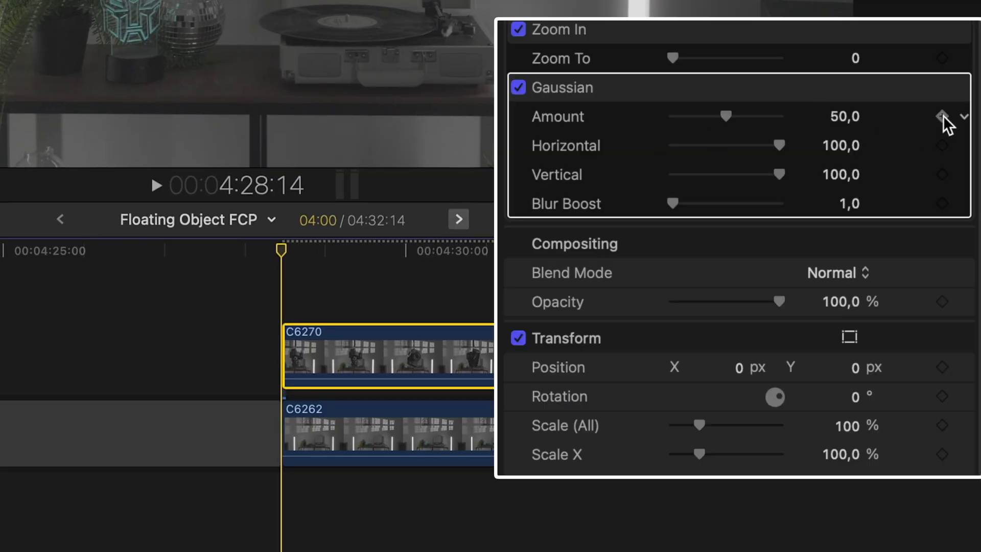
pyautogui.moveTo(364, 252); pyautogui.dragTo(404, 257)
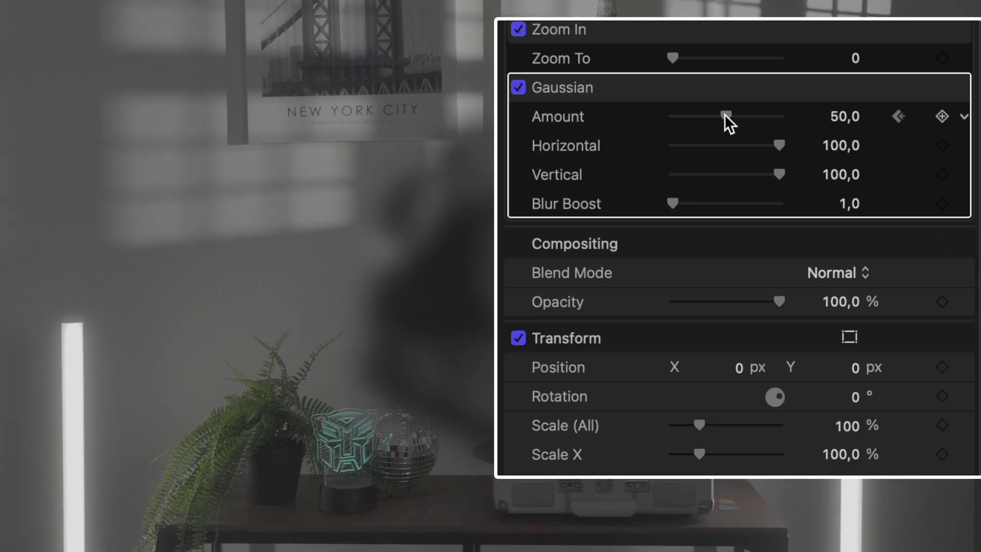
pyautogui.moveTo(725, 116); pyautogui.dragTo(655, 119)
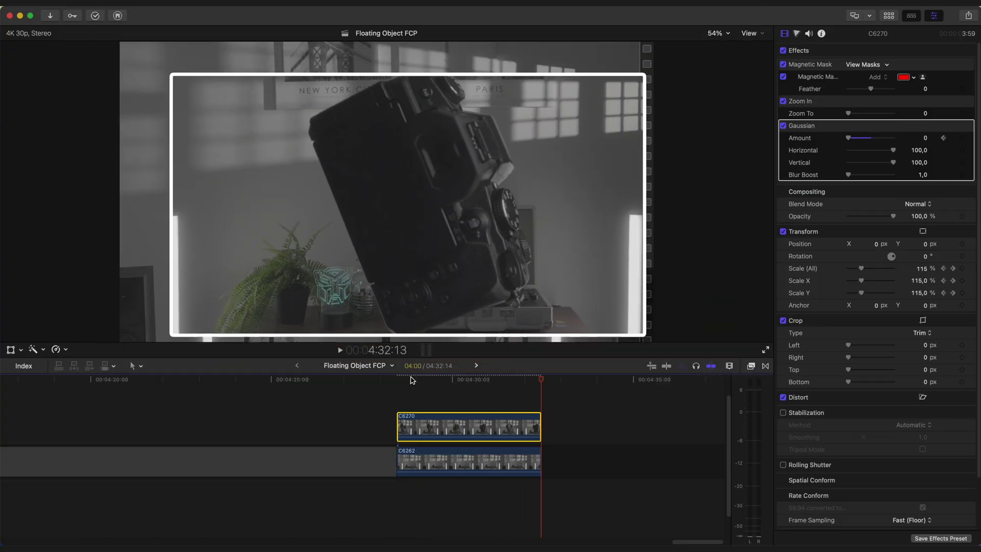
pyautogui.moveTo(411, 378); pyautogui.dragTo(400, 381)
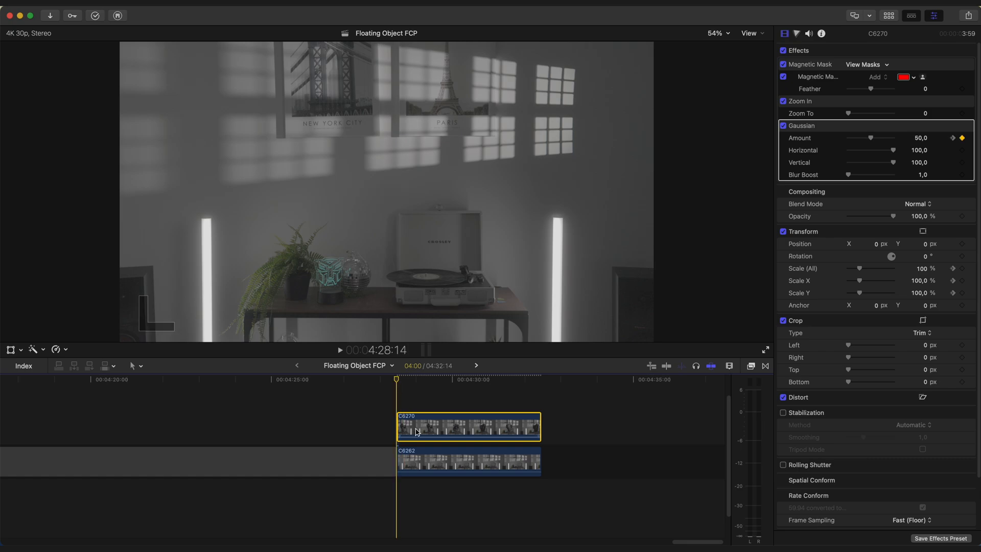
# - Keyframe C6262's Scale (All) at 115% at clip start and 105% at its end, then preview
pyautogui.click(421, 461)
pyautogui.click(541, 378)
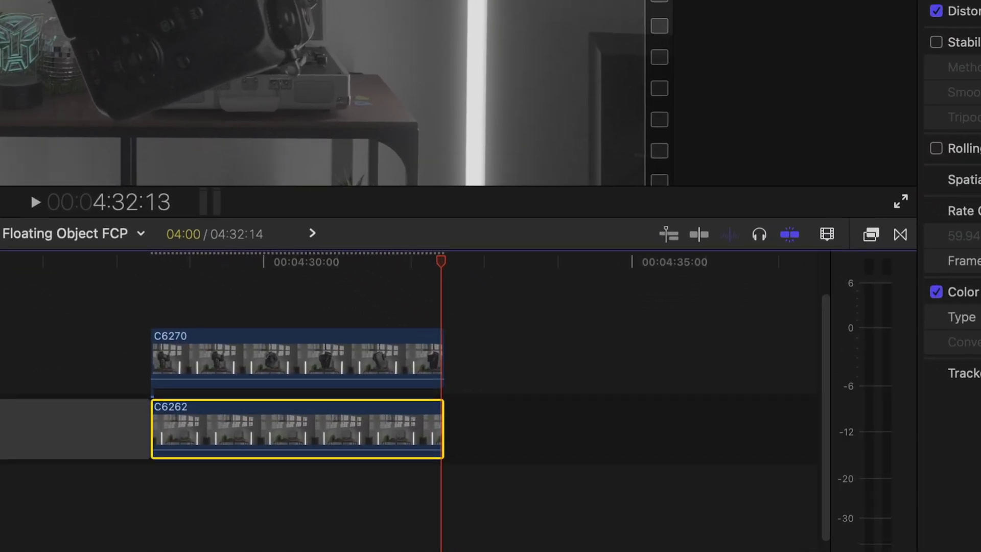
pyautogui.click(922, 128)
pyautogui.write('10')
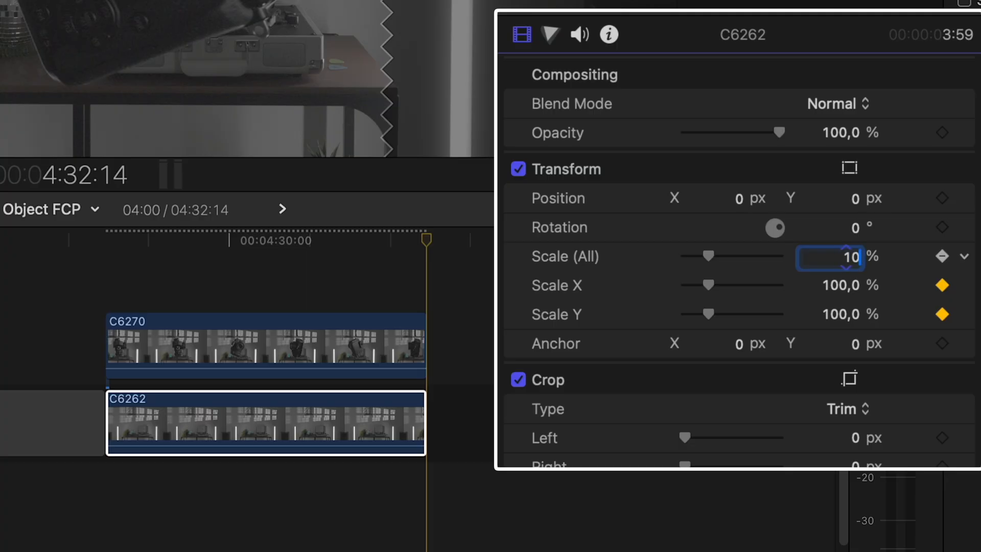
pyautogui.write('5')
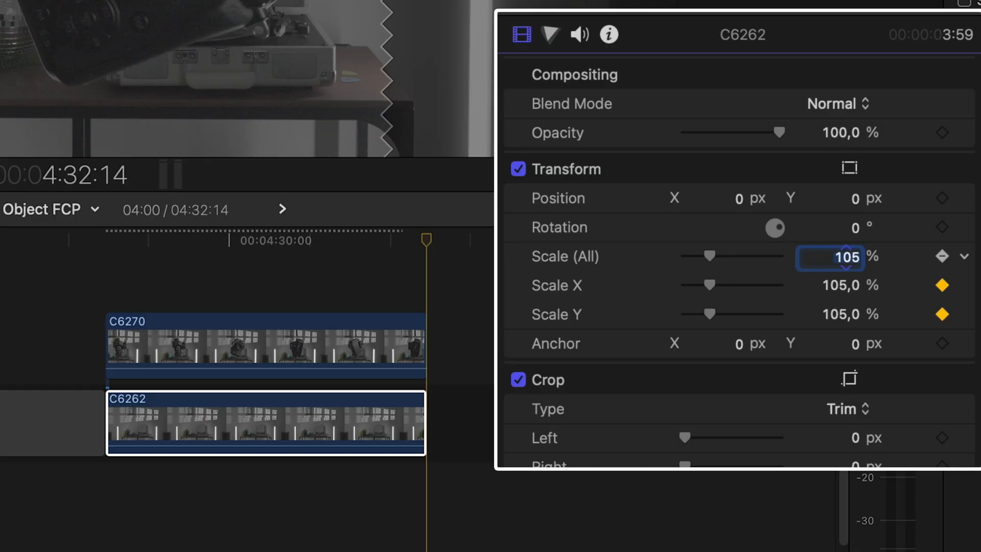
pyautogui.press('Up')
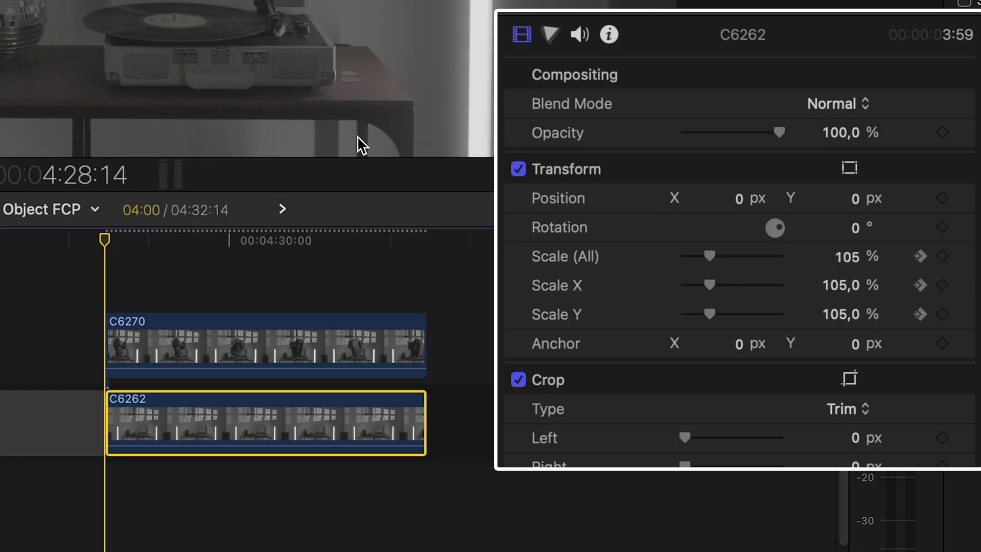
pyautogui.click(857, 256)
pyautogui.write('115')
pyautogui.press('Return')
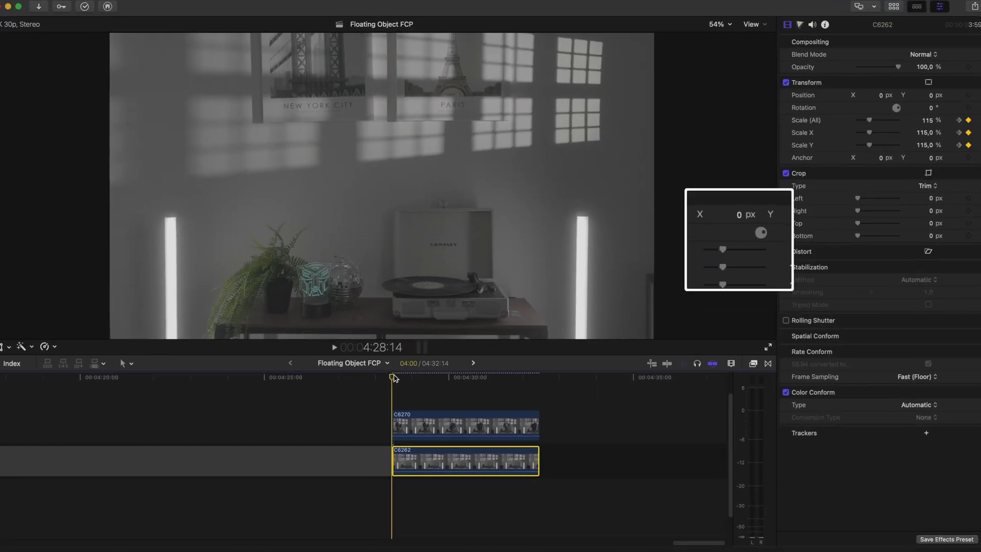
pyautogui.press('space')
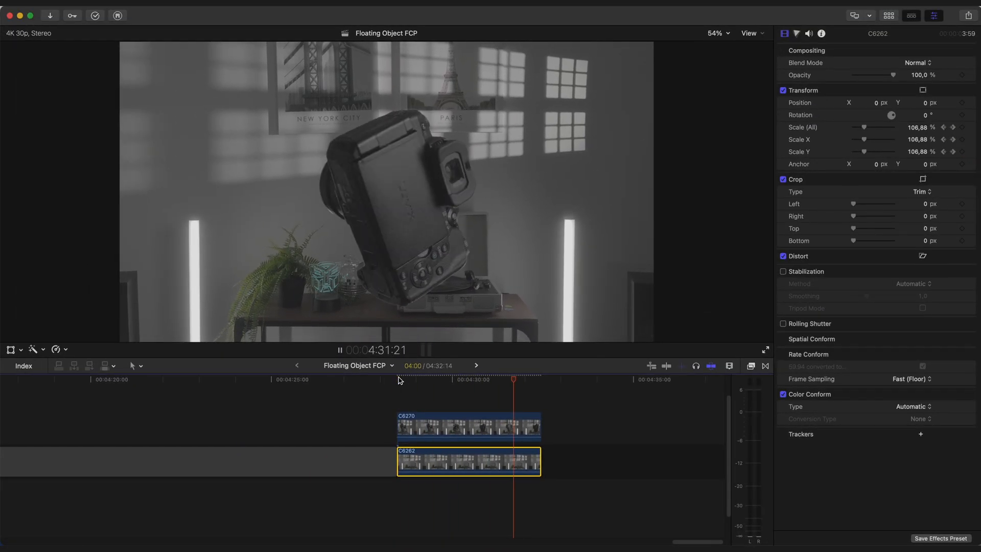
# - Apply Gaussian blur to background C6262 at amount 50 and preview with the camera clip
pyautogui.moveTo(433, 380); pyautogui.dragTo(442, 382)
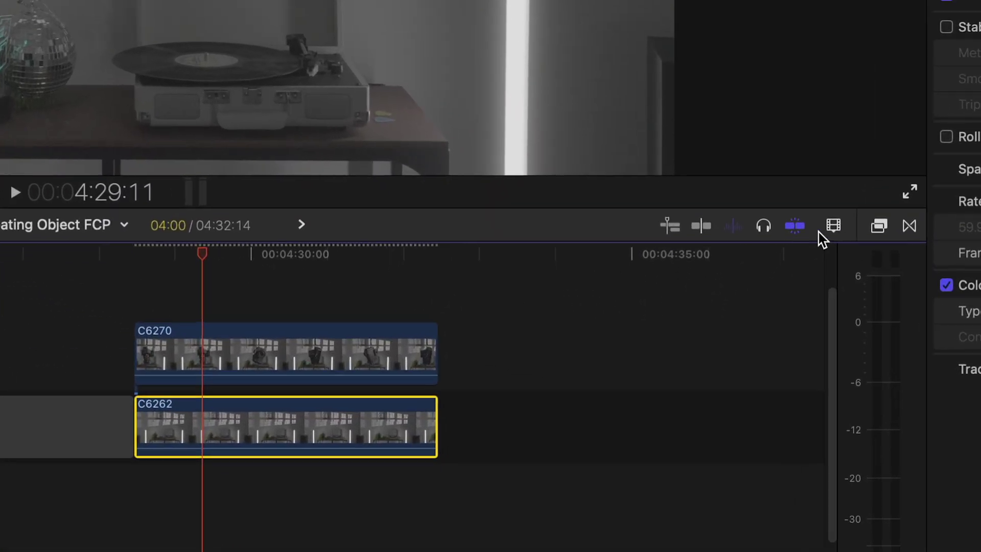
pyautogui.click(751, 366)
pyautogui.moveTo(651, 407); pyautogui.dragTo(272, 421)
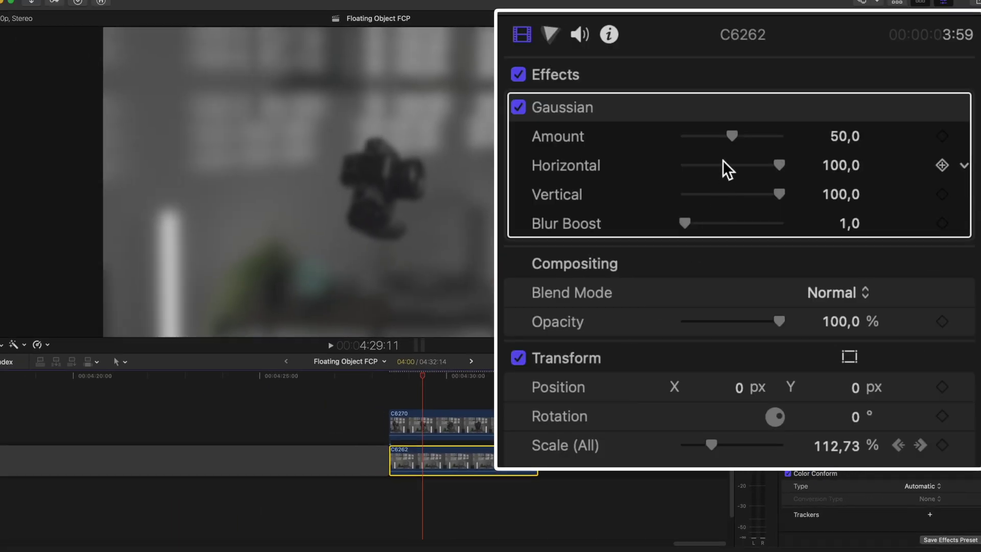
pyautogui.moveTo(732, 135); pyautogui.dragTo(721, 138)
pyautogui.click(435, 417)
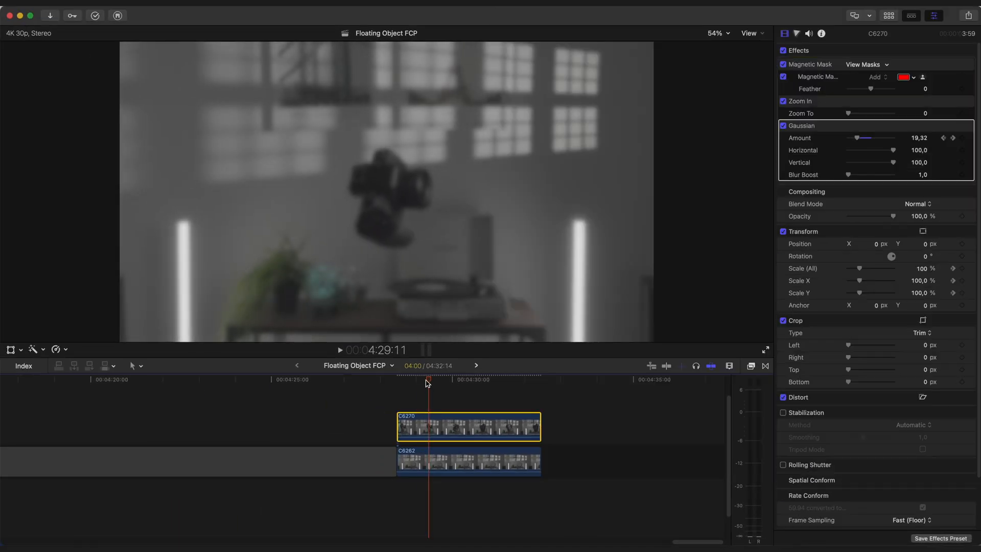
pyautogui.moveTo(438, 388)
pyautogui.mouseDown()
pyautogui.moveTo(482, 394)
pyautogui.moveTo(473, 394)
pyautogui.mouseUp()
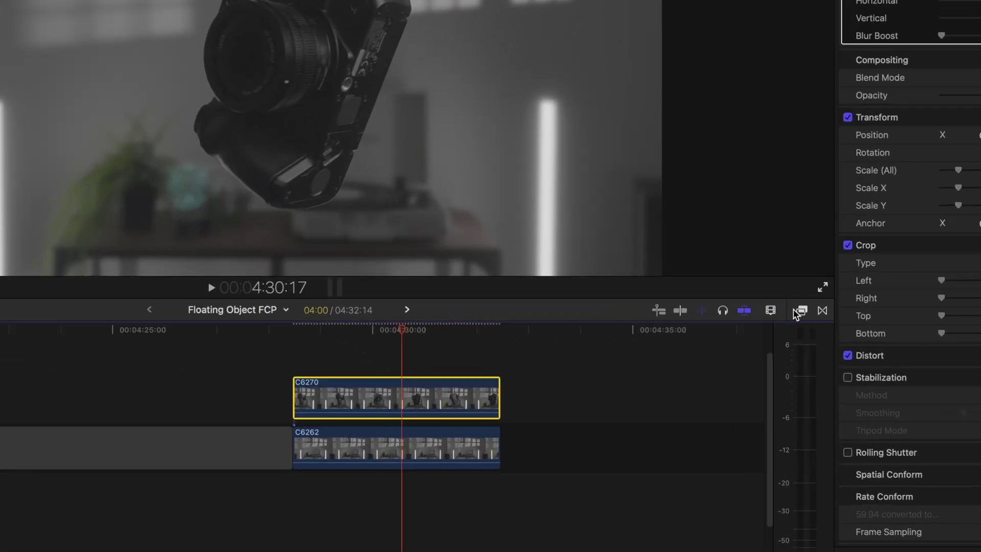
# - Apply the Droplet distortion effect to C6262 and move back toward the clip start
pyautogui.click(750, 366)
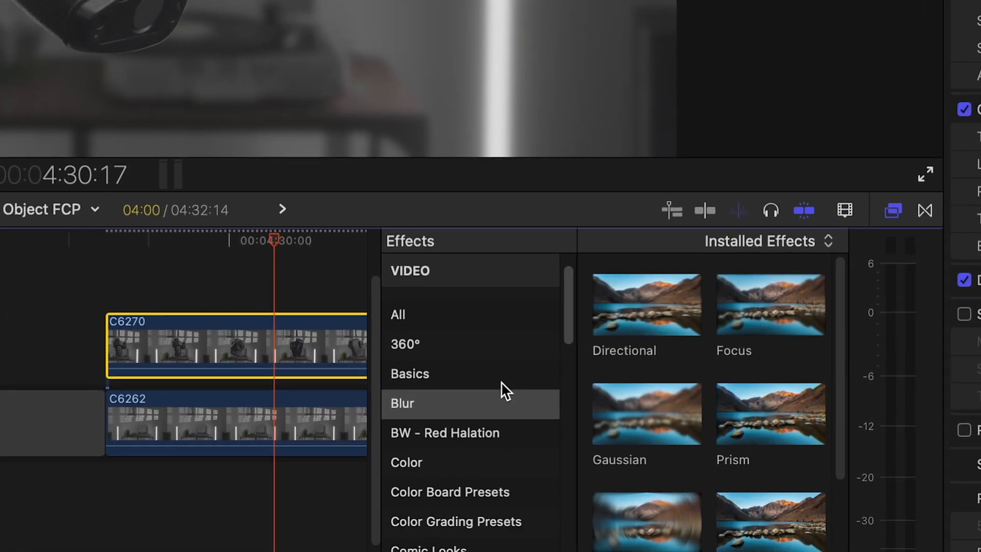
pyautogui.scroll(-2, 460, 429)
pyautogui.click(420, 466)
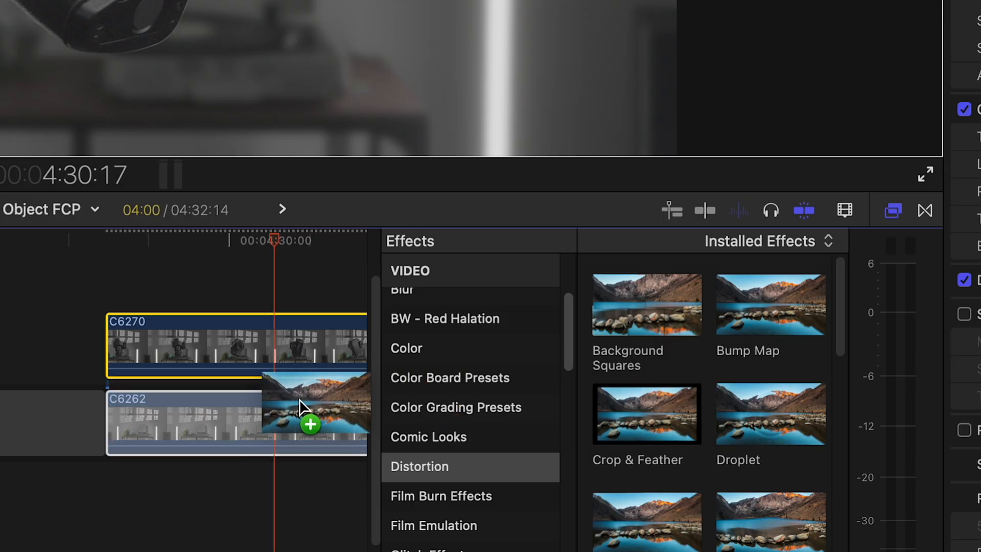
pyautogui.moveTo(290, 410); pyautogui.dragTo(272, 410)
pyautogui.click(893, 211)
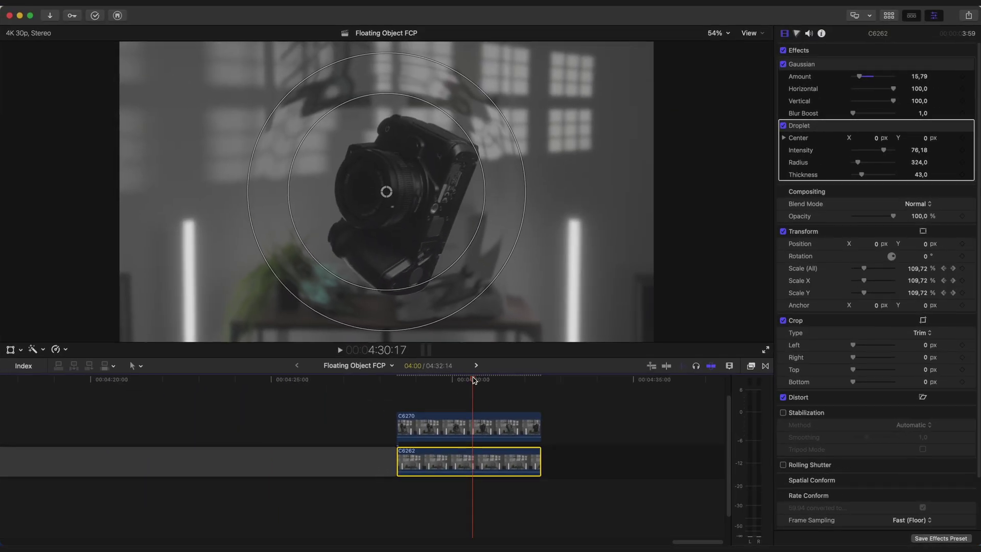
pyautogui.click(431, 383)
pyautogui.moveTo(432, 386); pyautogui.dragTo(428, 387)
# - Key Droplet at intensity 0, radius -50, thickness 55, shift the Intensity keyframe earlier and view Radius and Thickness lanes
pyautogui.press('super+equal')
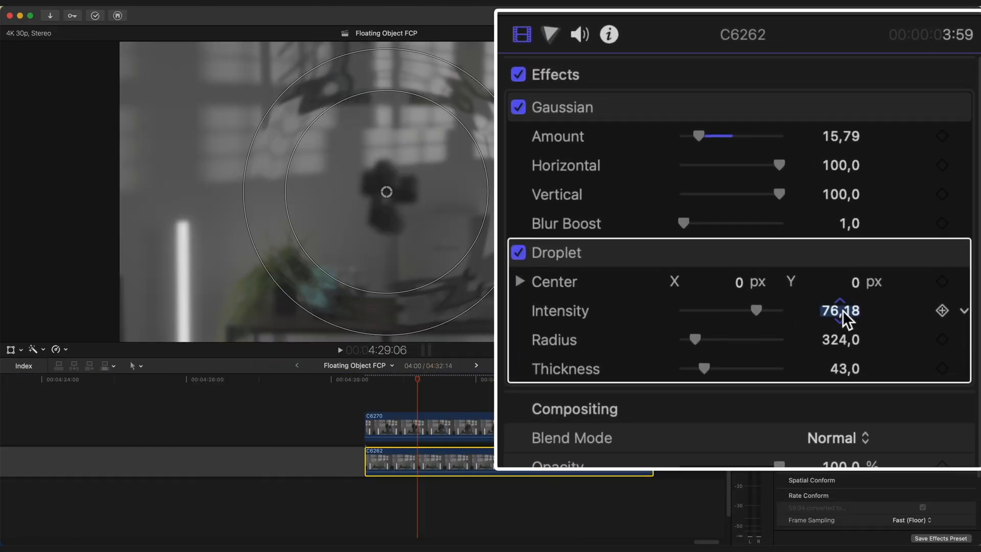
pyautogui.write('0')
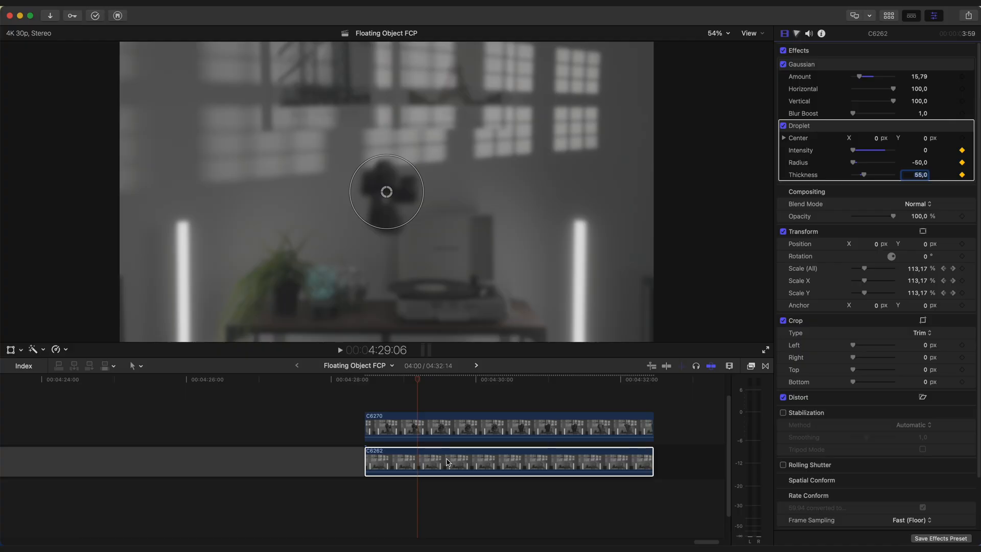
pyautogui.hotkey('ctrl', 'v')
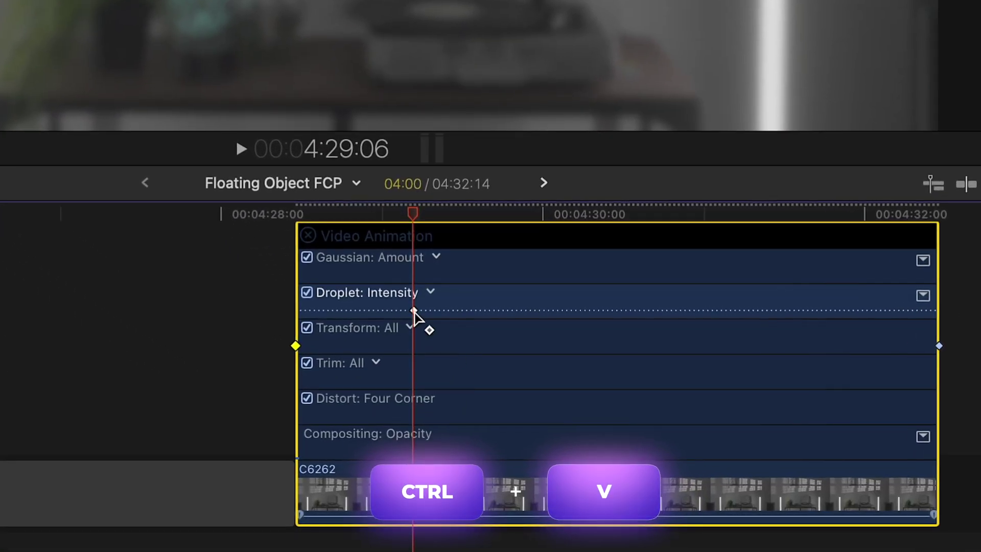
pyautogui.moveTo(414, 311); pyautogui.dragTo(381, 313)
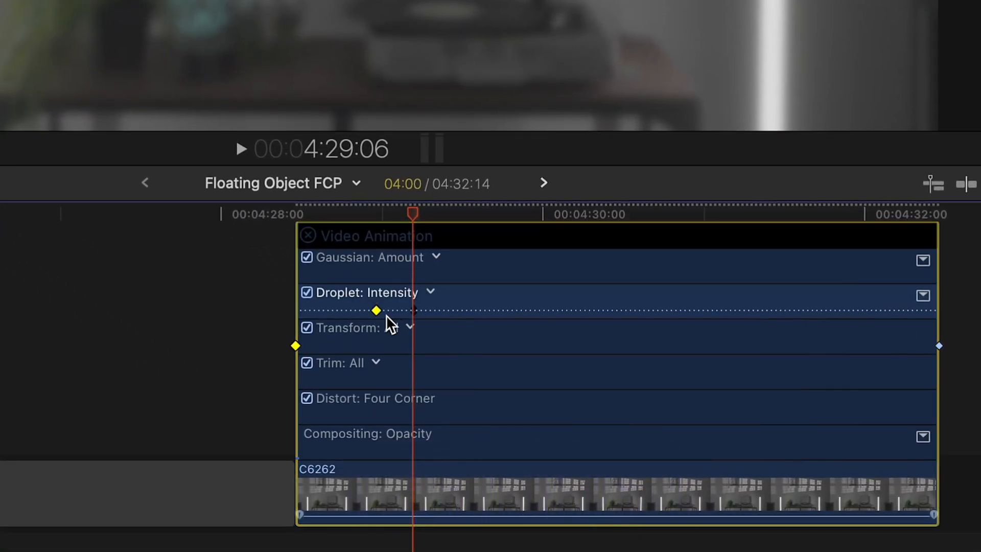
pyautogui.click(430, 293)
pyautogui.click(476, 377)
pyautogui.click(419, 292)
pyautogui.click(468, 404)
# - Keyframe Droplet intensity 100 with radius 417, then radius 1070 at the clip end
pyautogui.click(308, 236)
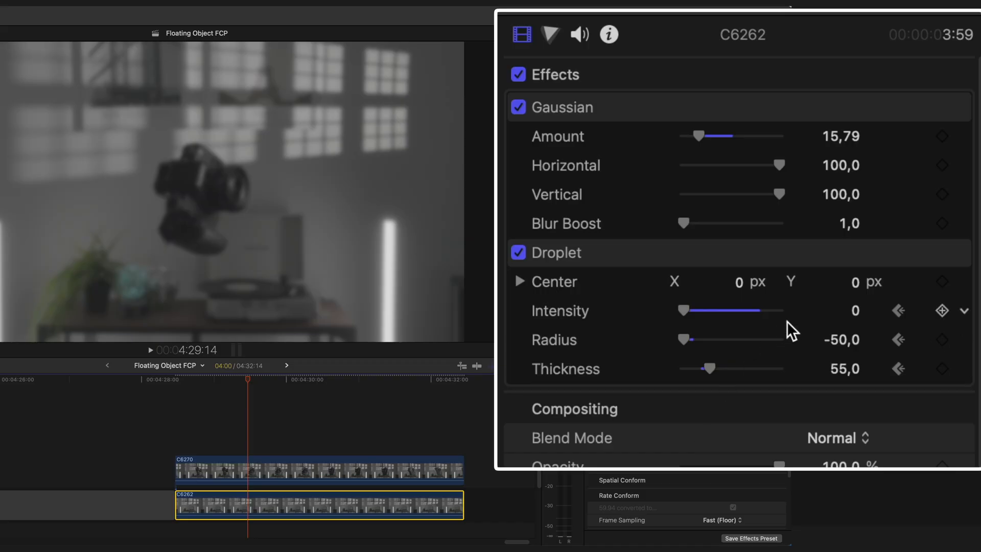
pyautogui.click(255, 382)
pyautogui.click(895, 311)
pyautogui.write('417')
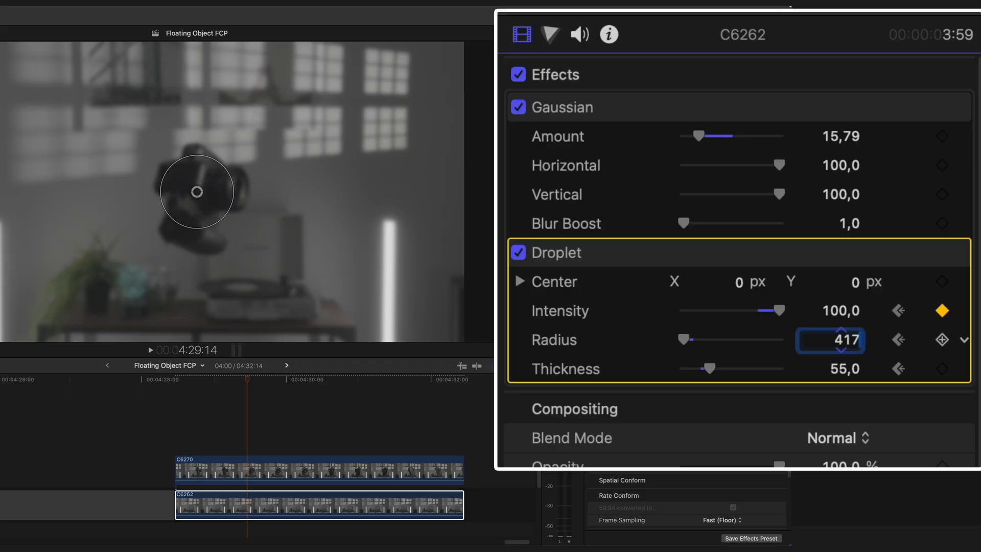
pyautogui.press('Return')
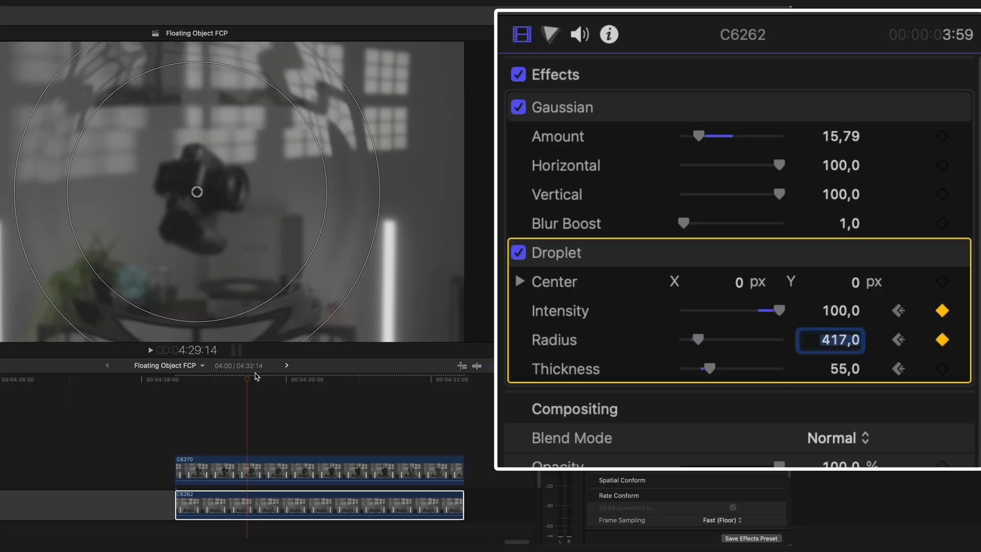
pyautogui.moveTo(275, 382); pyautogui.dragTo(462, 396)
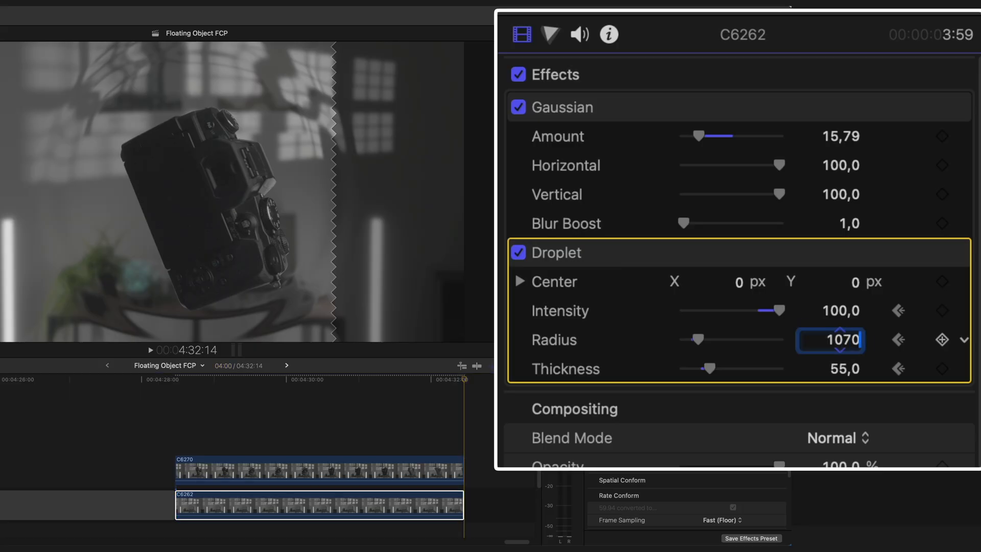
pyautogui.click(839, 367)
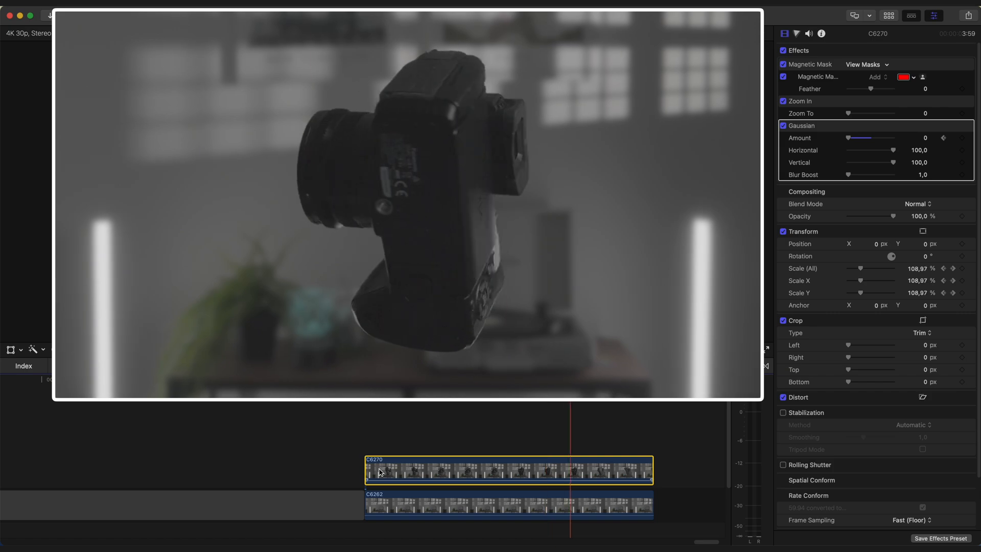
# - Merge clips C6270 and C6262 into a new compound clip named 'Floating Object'
pyautogui.click(367, 379)
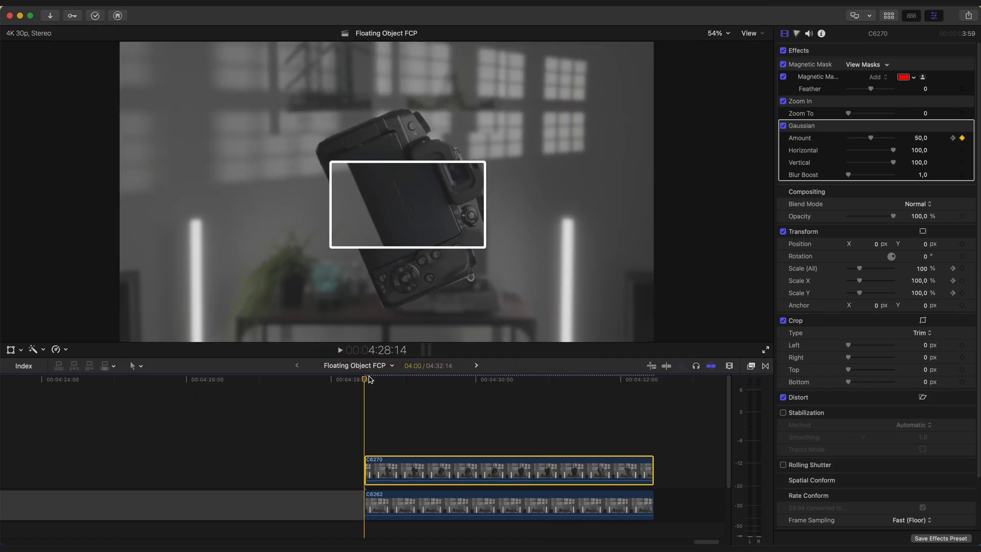
pyautogui.moveTo(369, 379); pyautogui.dragTo(620, 380)
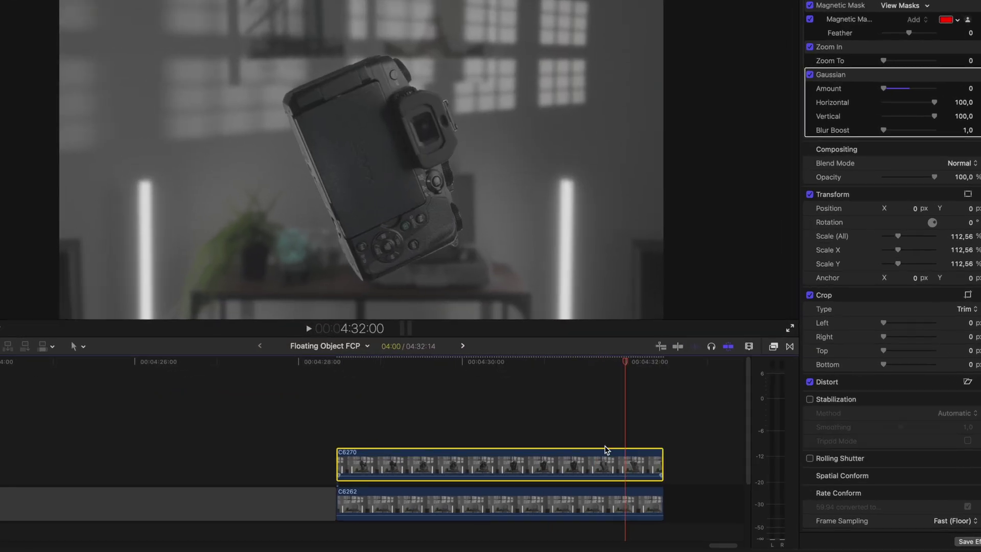
pyautogui.moveTo(600, 446); pyautogui.dragTo(561, 502)
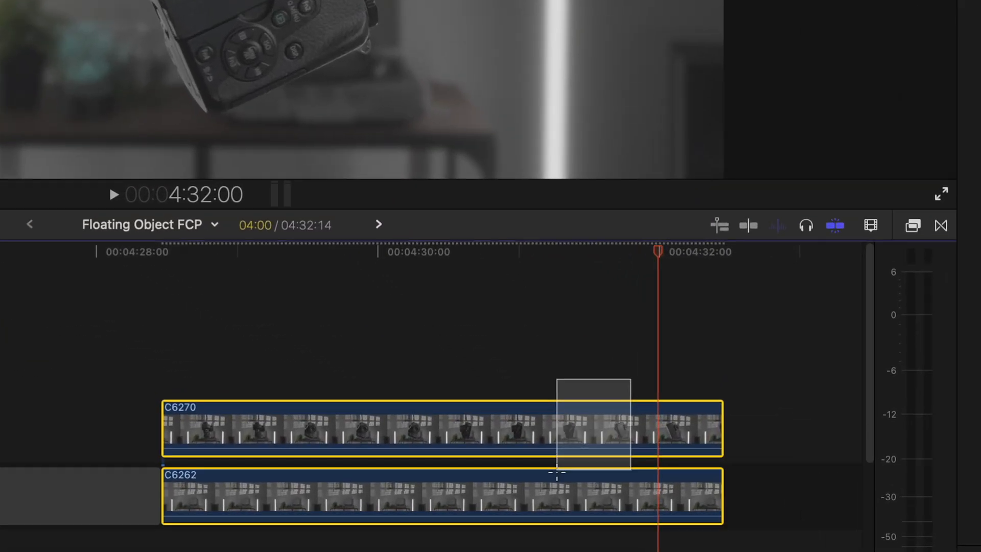
pyautogui.rightClick(562, 506)
pyautogui.click(655, 48)
pyautogui.write('Floating')
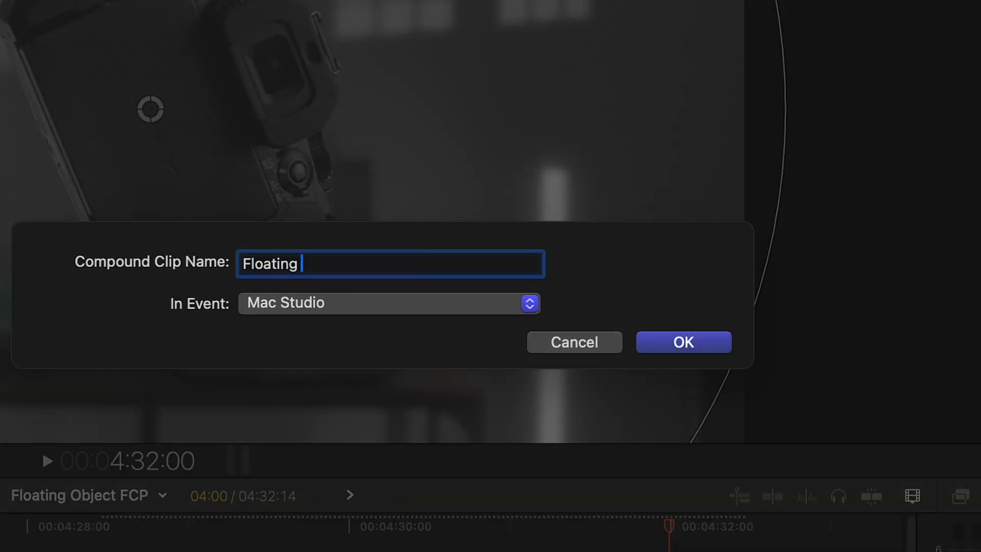
pyautogui.write('Object')
pyautogui.press('Return')
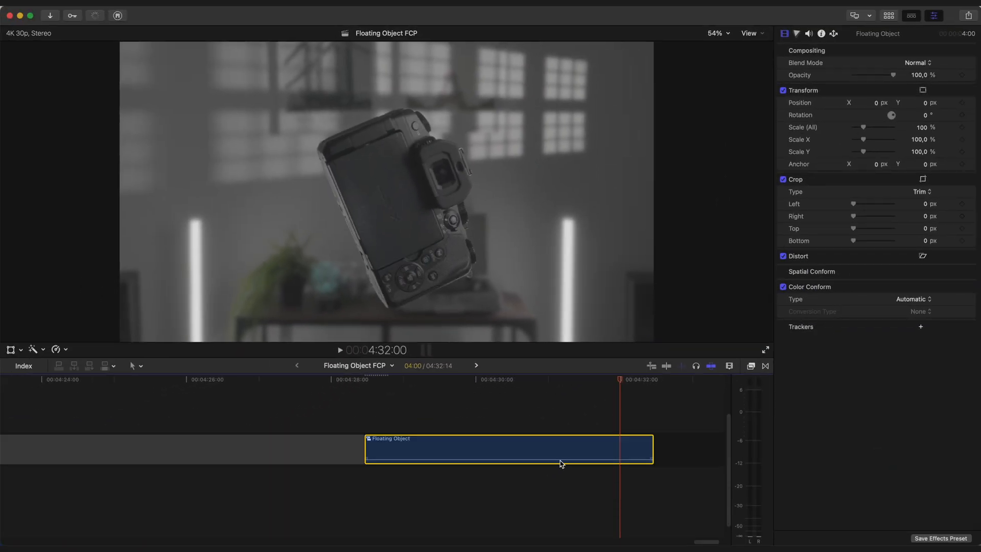
pyautogui.hscroll(3, 574, 439)
# - In the retime editor, blade the clip's speed at two points to create three sections
pyautogui.hotkey('ctrl', 'r')
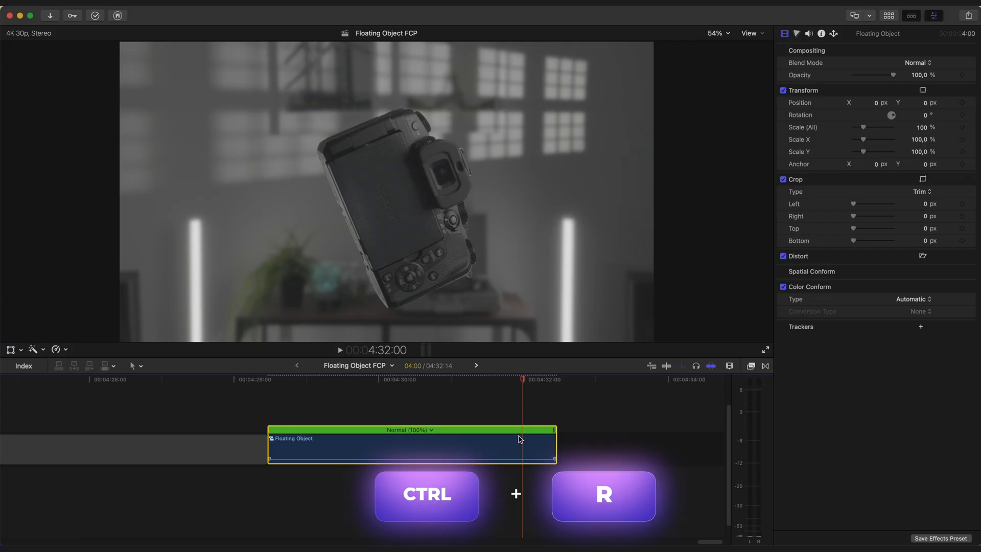
pyautogui.click(321, 379)
pyautogui.moveTo(306, 385); pyautogui.dragTo(270, 392)
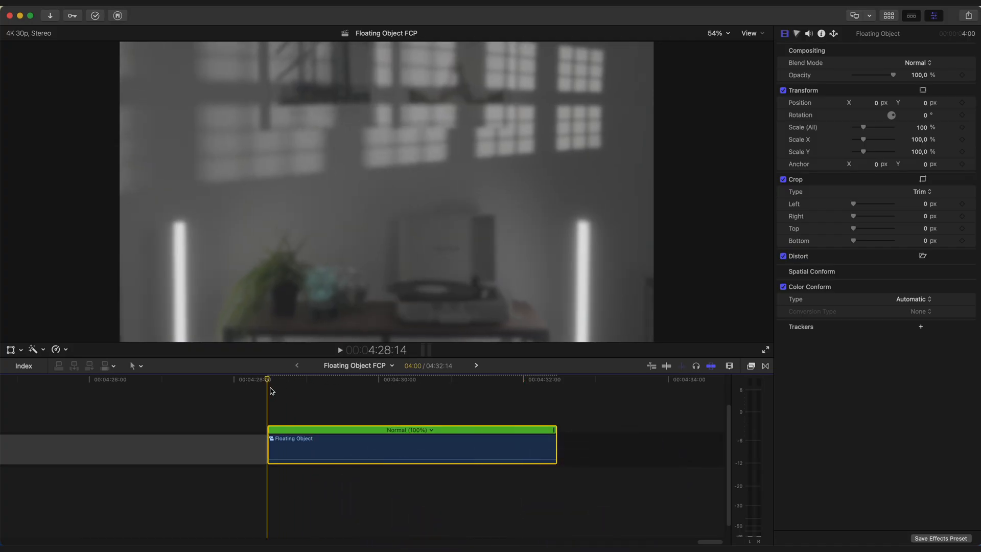
pyautogui.press('space')
pyautogui.moveTo(337, 377)
pyautogui.mouseDown()
pyautogui.moveTo(321, 383)
pyautogui.moveTo(333, 388)
pyautogui.mouseUp()
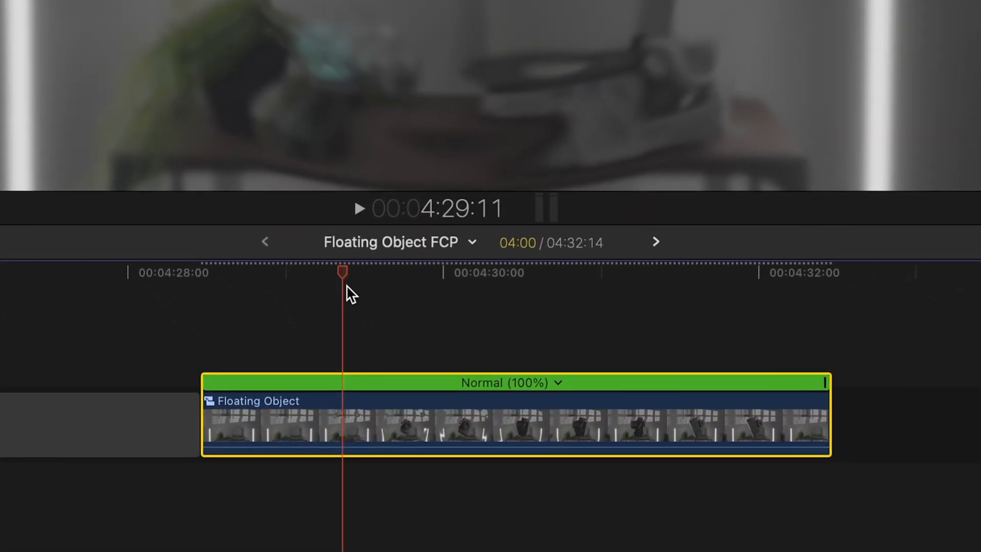
pyautogui.hotkey('shift', 'b')
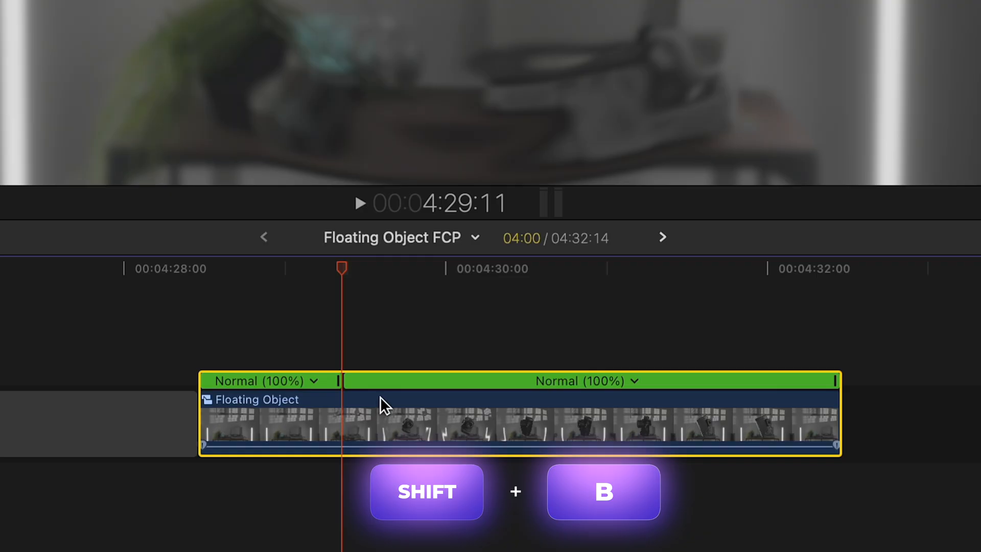
pyautogui.moveTo(621, 287)
pyautogui.mouseDown()
pyautogui.moveTo(694, 269)
pyautogui.moveTo(740, 279)
pyautogui.moveTo(659, 283)
pyautogui.moveTo(769, 291)
pyautogui.moveTo(554, 300)
pyautogui.moveTo(723, 314)
pyautogui.moveTo(702, 276)
pyautogui.mouseUp()
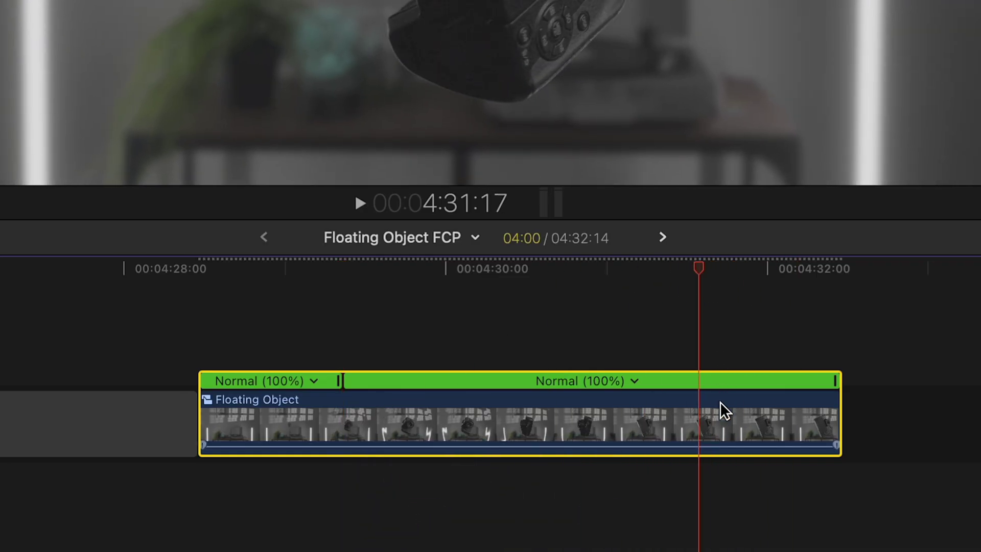
pyautogui.hotkey('shift', 'b')
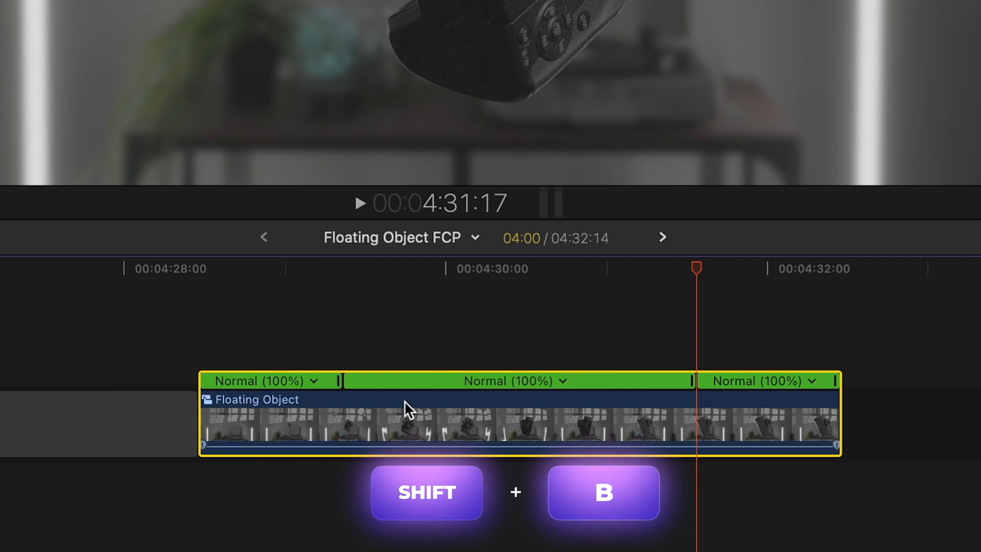
# - Set the first and last sections to Fast 2x and play back the ramp
pyautogui.click(313, 381)
pyautogui.click(502, 452)
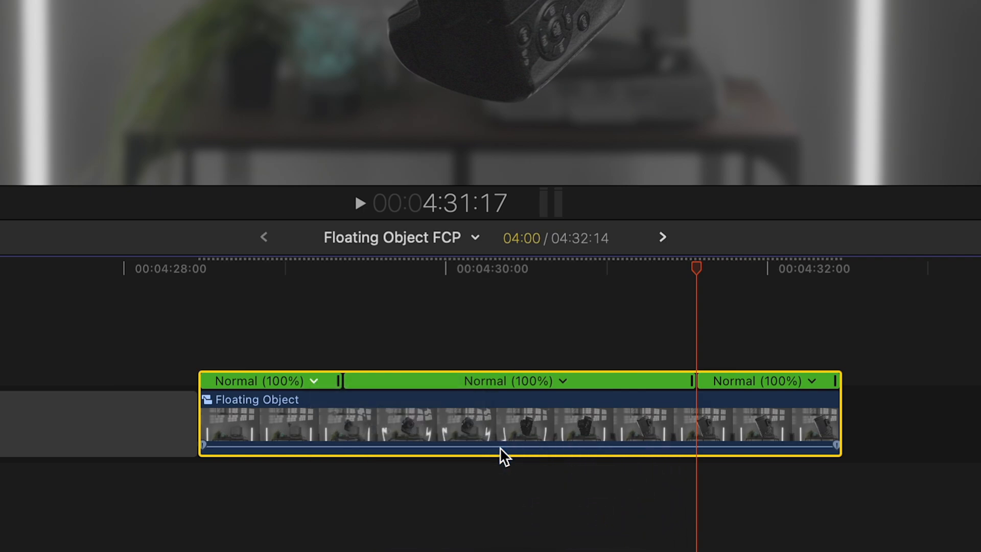
pyautogui.click(737, 380)
pyautogui.click(925, 454)
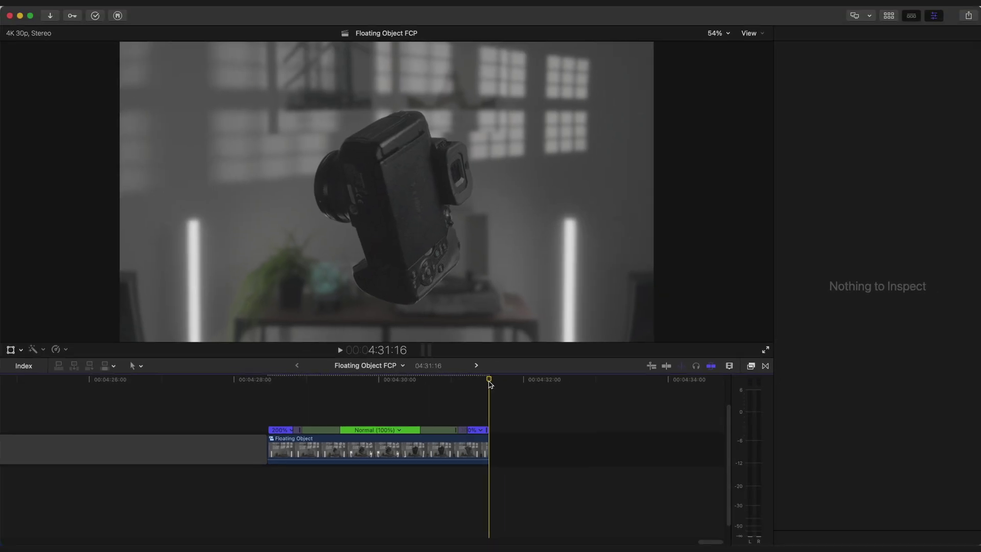
pyautogui.click(331, 447)
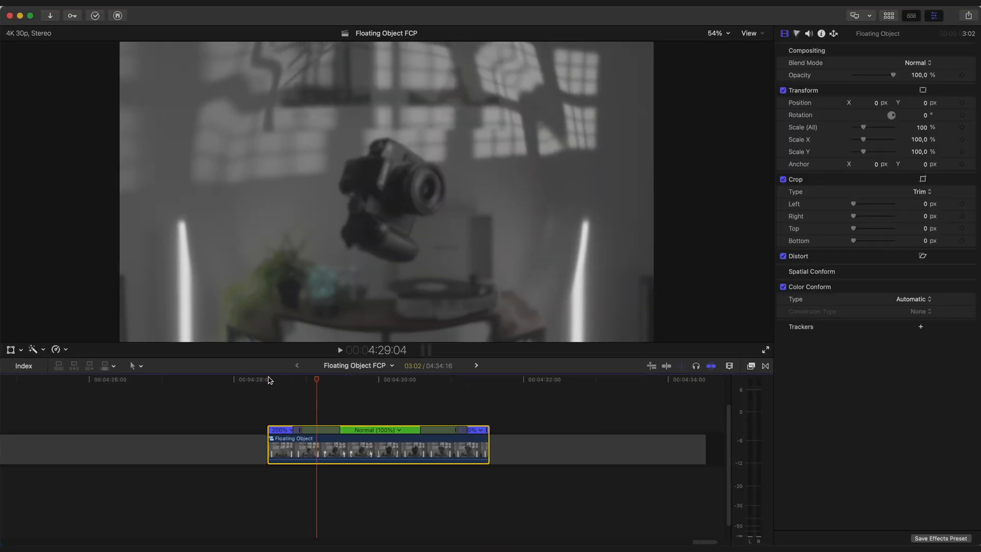
pyautogui.press('space')
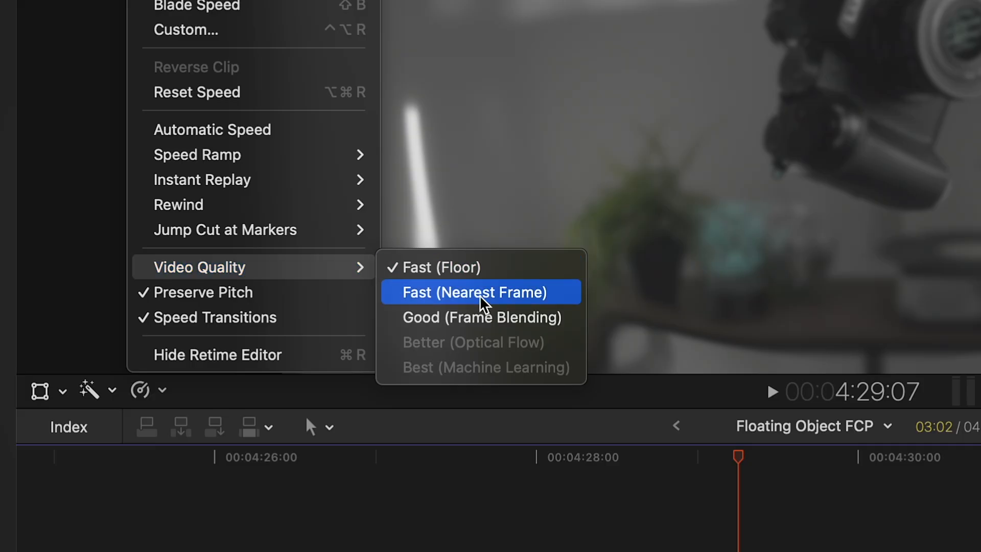
# - Set the retime Video Quality to Good (Frame Blending) and scrub the ramp to check
pyautogui.click(484, 317)
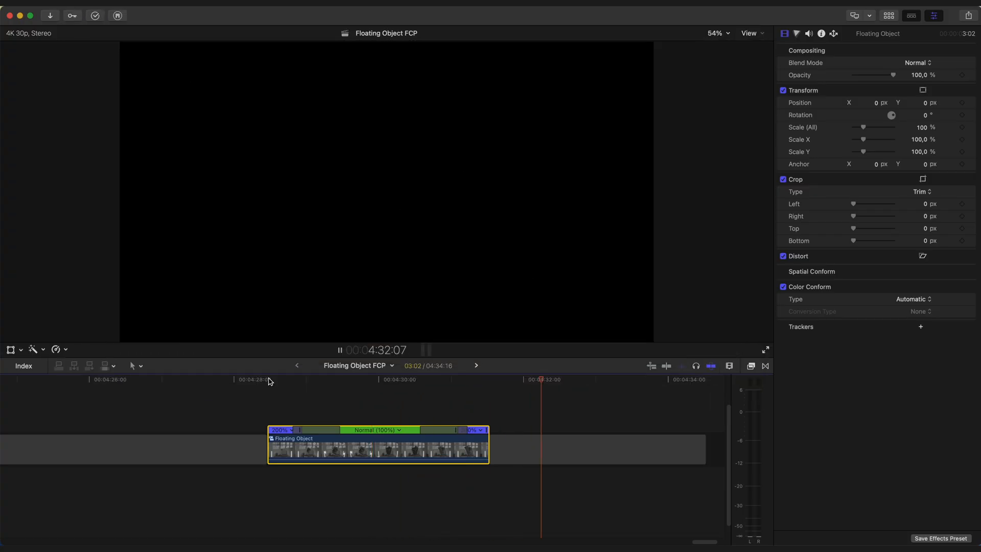
pyautogui.moveTo(268, 381); pyautogui.dragTo(458, 406)
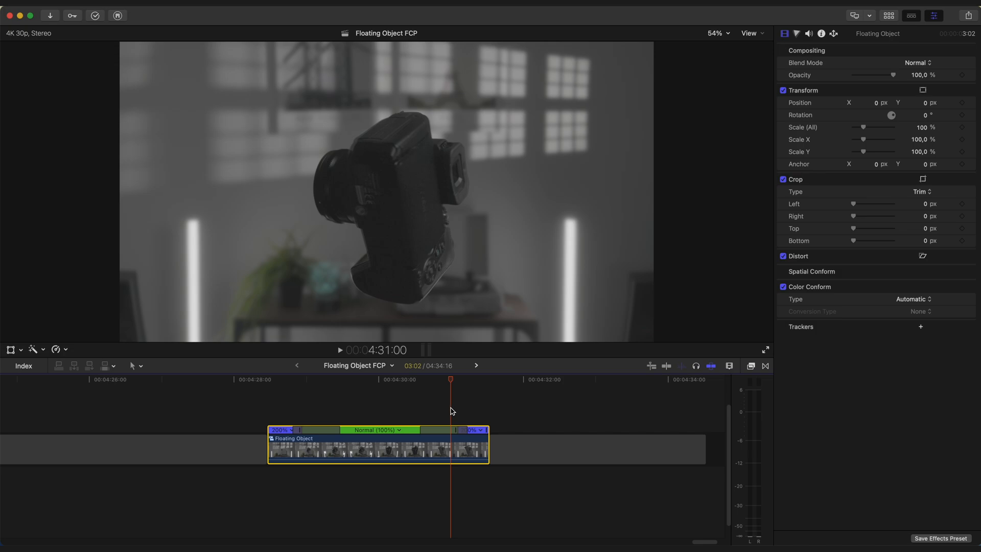
# - Add an adjustment clip above Floating Object, move it over the last section and shorten it
pyautogui.hotkey('alt', 'a')
pyautogui.press('super+equal')
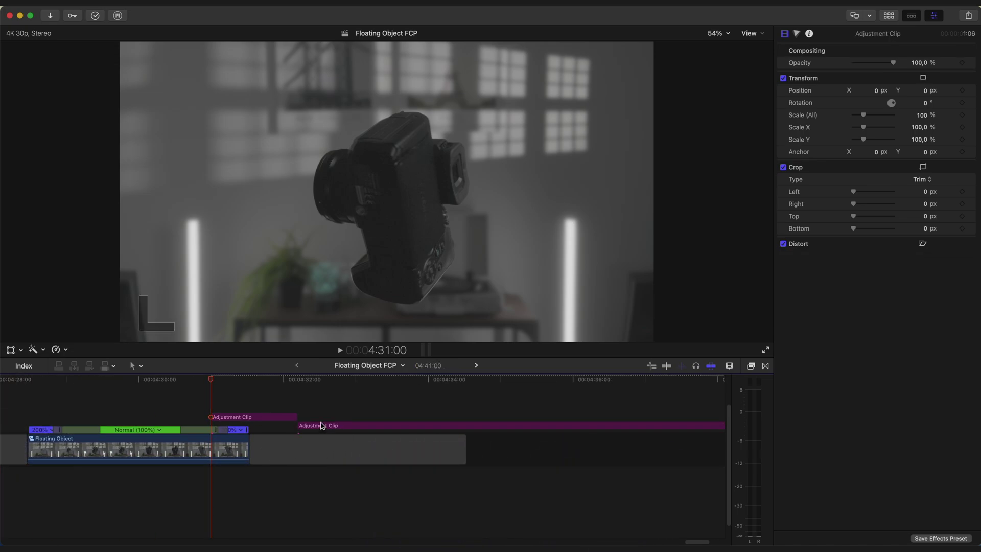
pyautogui.click(263, 418)
pyautogui.hscroll(-5, 265, 418)
pyautogui.moveTo(379, 420); pyautogui.dragTo(369, 420)
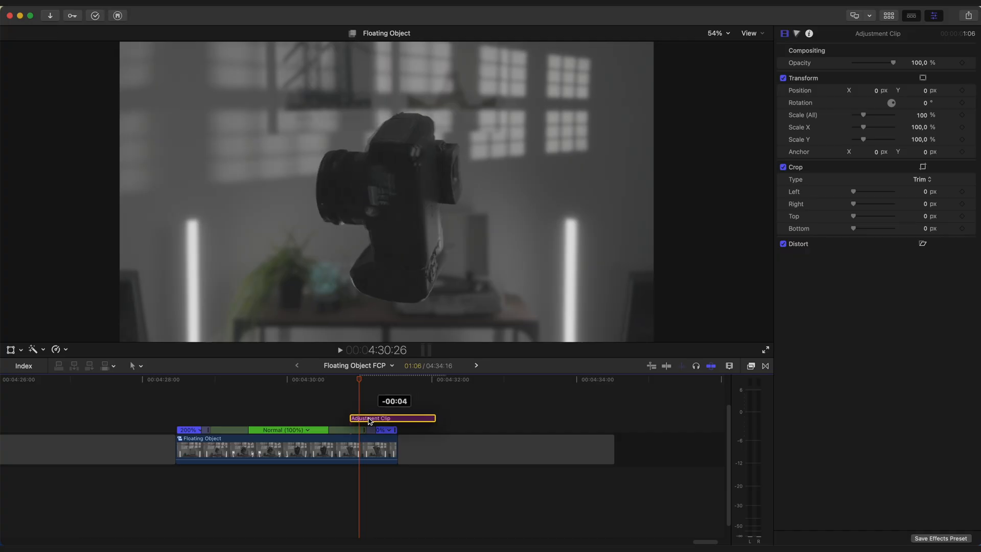
pyautogui.moveTo(440, 417); pyautogui.dragTo(431, 418)
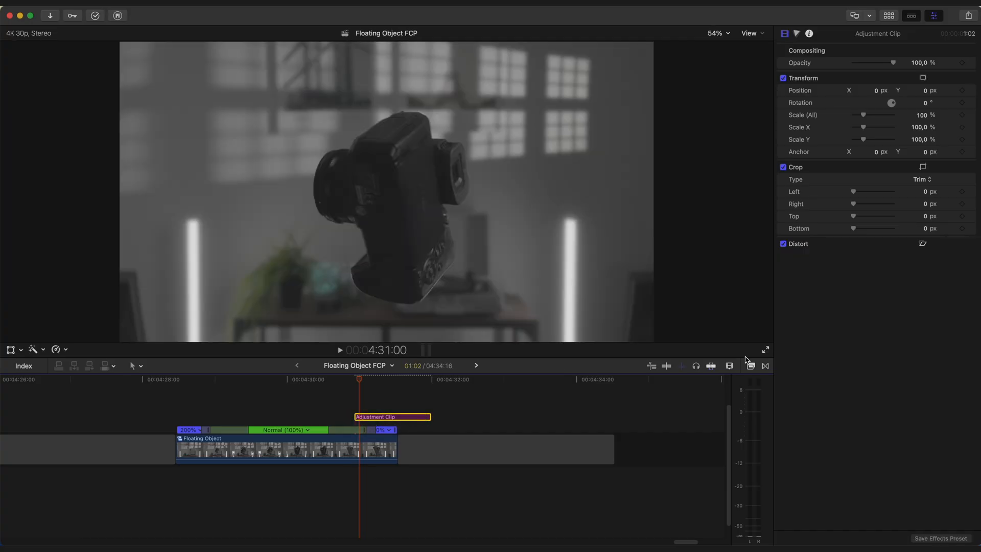
# - Apply the Zoom In From 100 effect from the My Youtube category to the adjustment clip
pyautogui.click(752, 366)
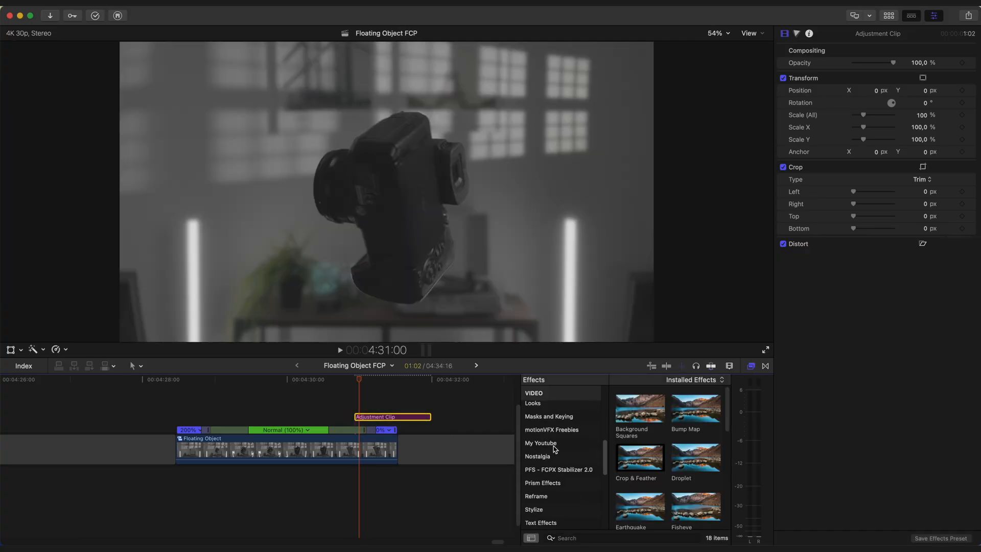
pyautogui.click(553, 445)
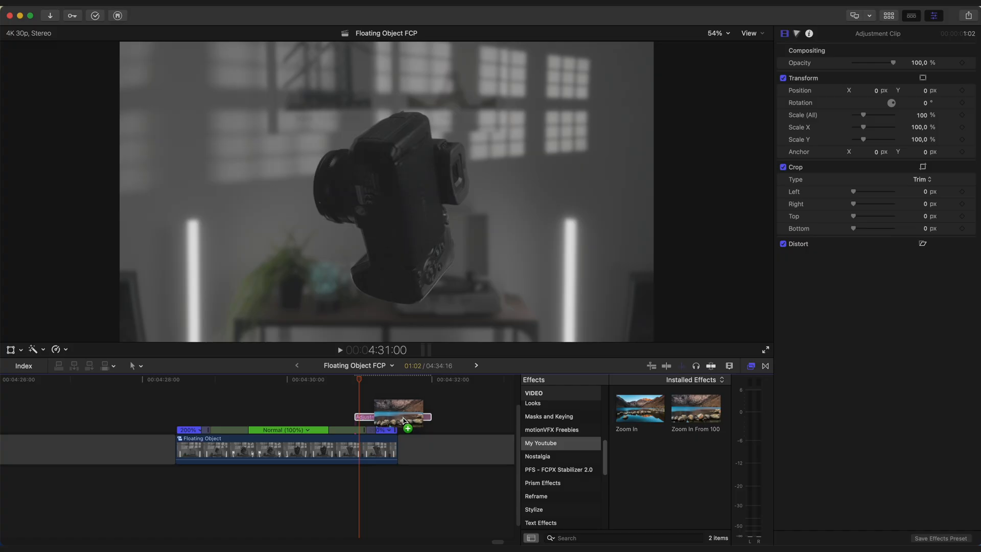
pyautogui.moveTo(404, 421); pyautogui.dragTo(404, 421)
pyautogui.press('super+5')
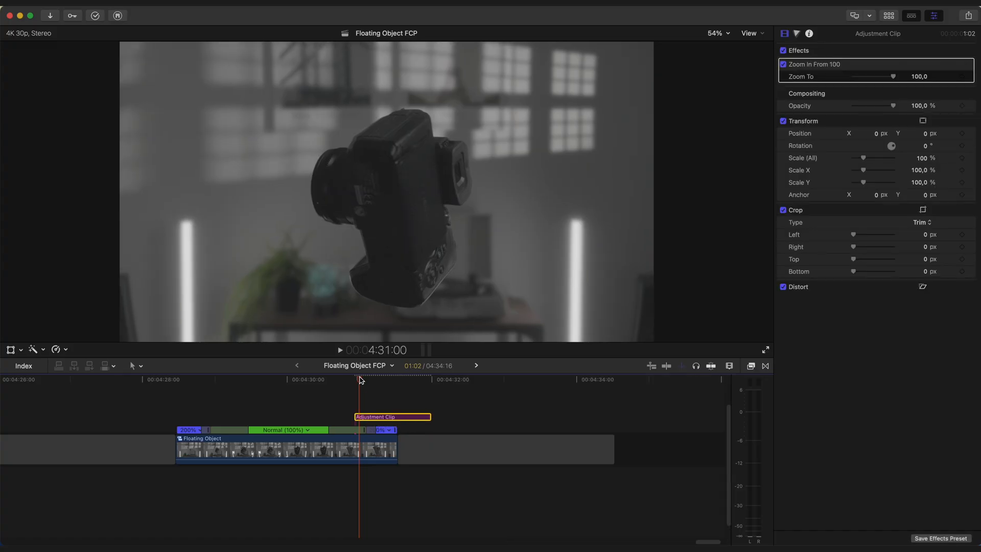
# - Set the effect's Zoom To amount to 53,59 and preview the zoom from the clip start
pyautogui.press('space')
pyautogui.press('Left')
pyautogui.press('Left')
pyautogui.press('Left')
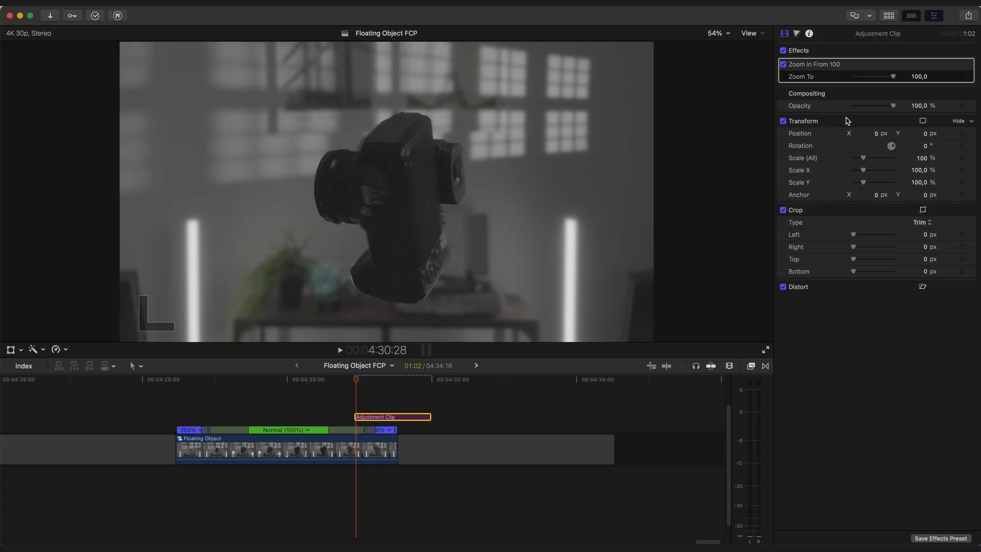
pyautogui.moveTo(893, 75); pyautogui.dragTo(875, 76)
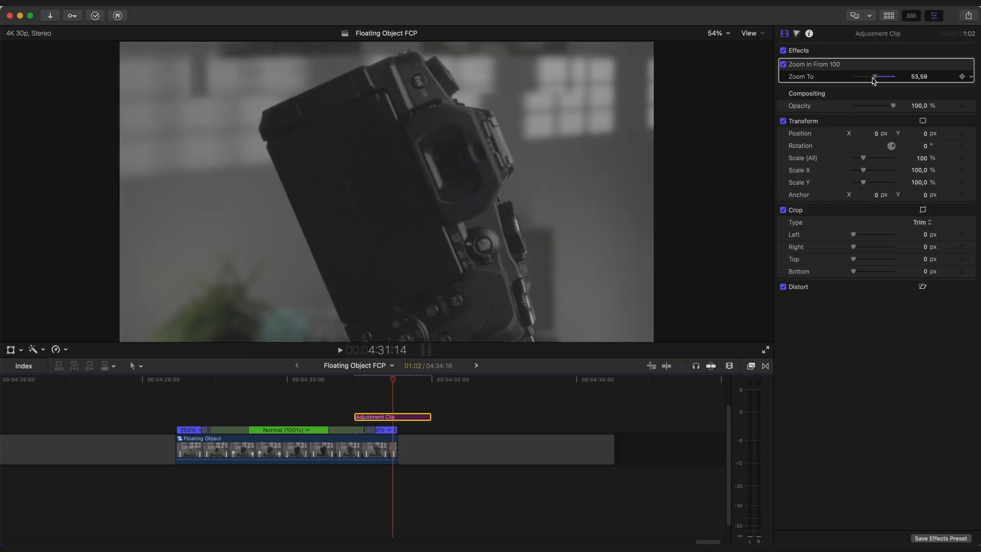
pyautogui.press('space')
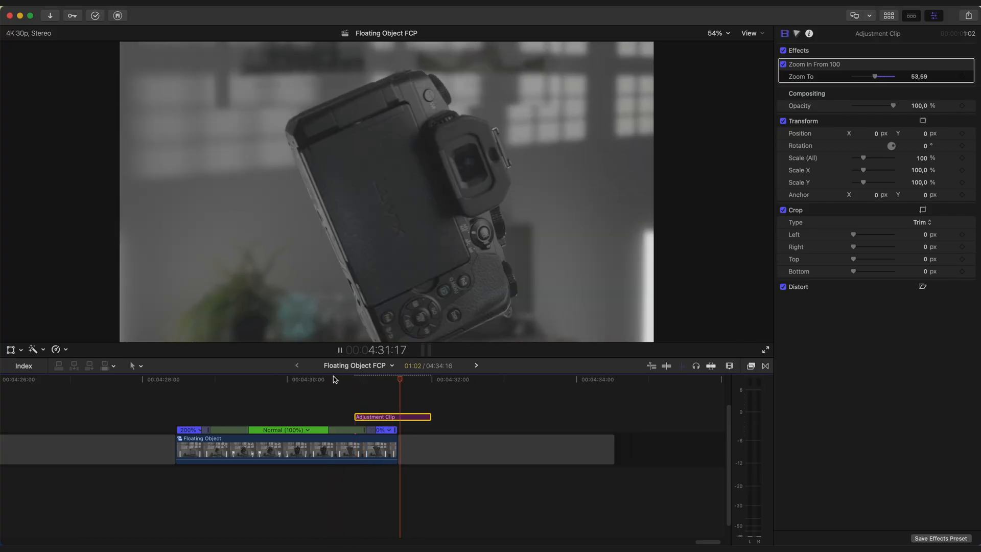
pyautogui.click(399, 416)
pyautogui.press('/')
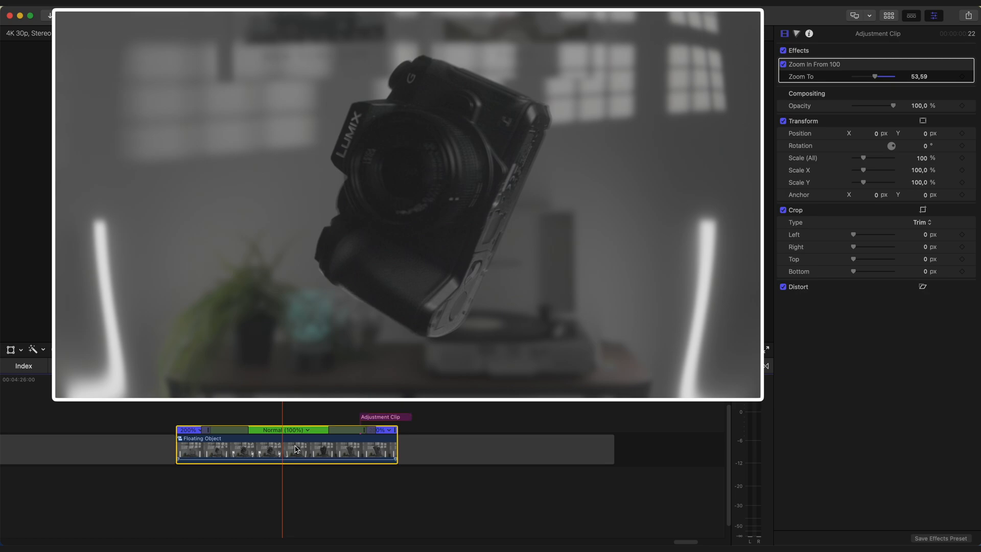
# - Paste the copied Dehancer Pro v7 grade onto Floating Object via Paste Attributes
pyautogui.click(296, 448)
pyautogui.press('super+5')
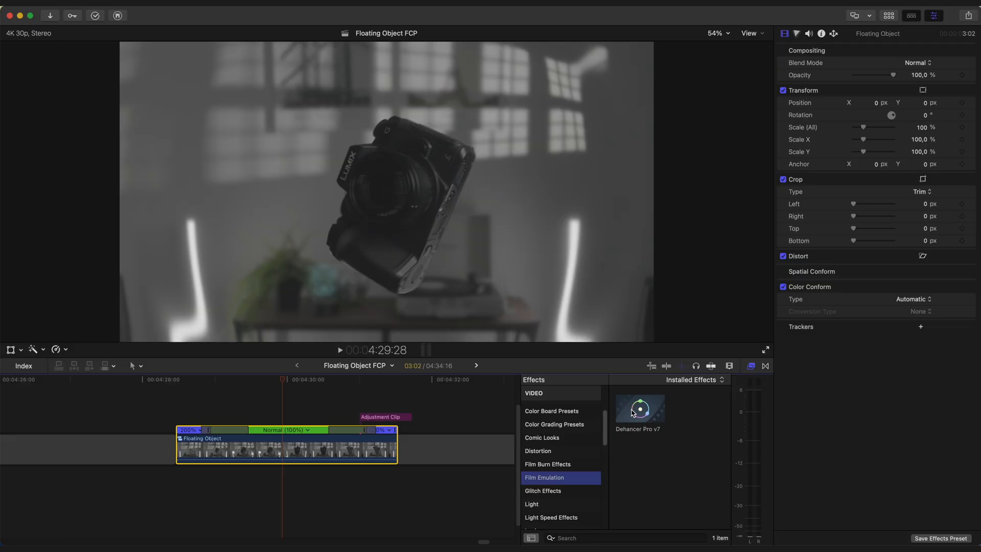
pyautogui.press('super+5')
pyautogui.press('super+shift+v')
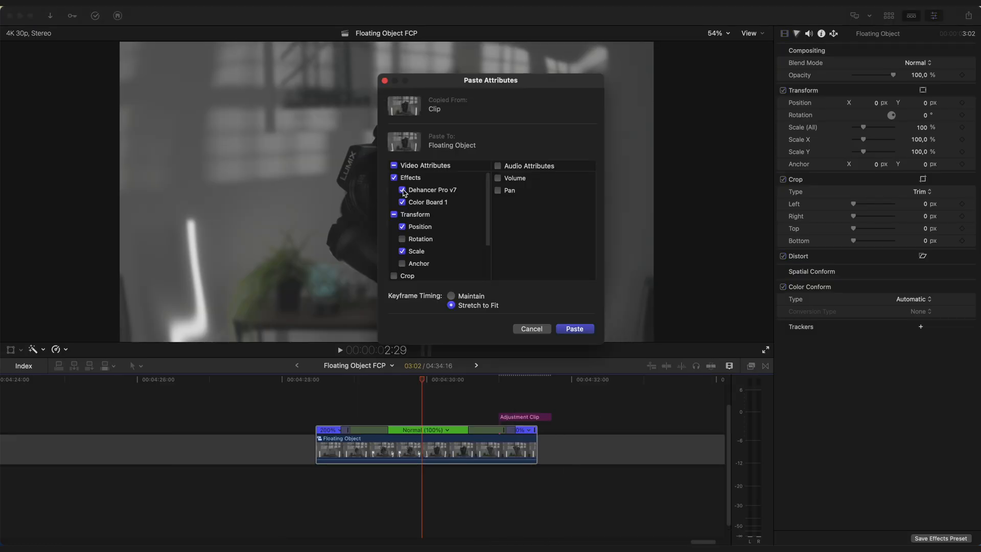
pyautogui.click(568, 327)
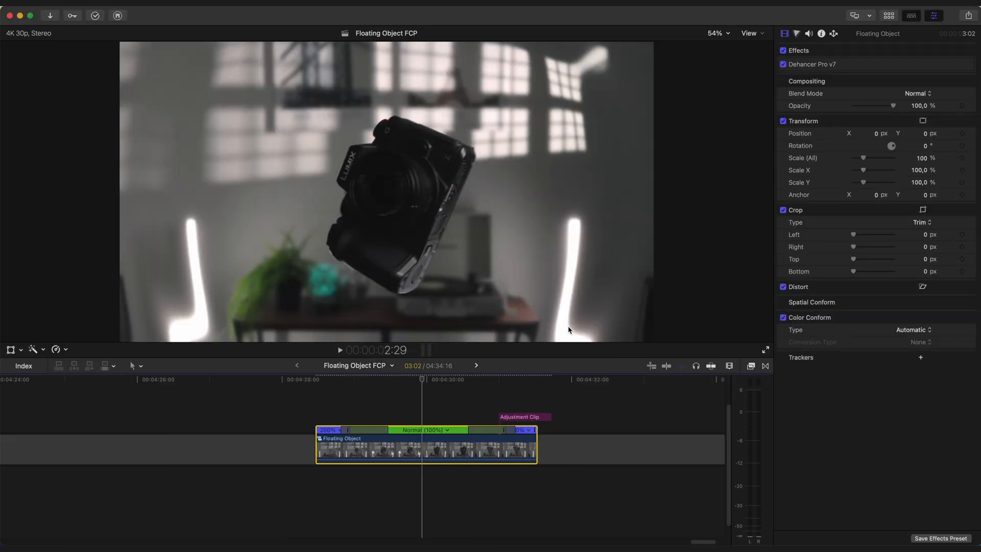